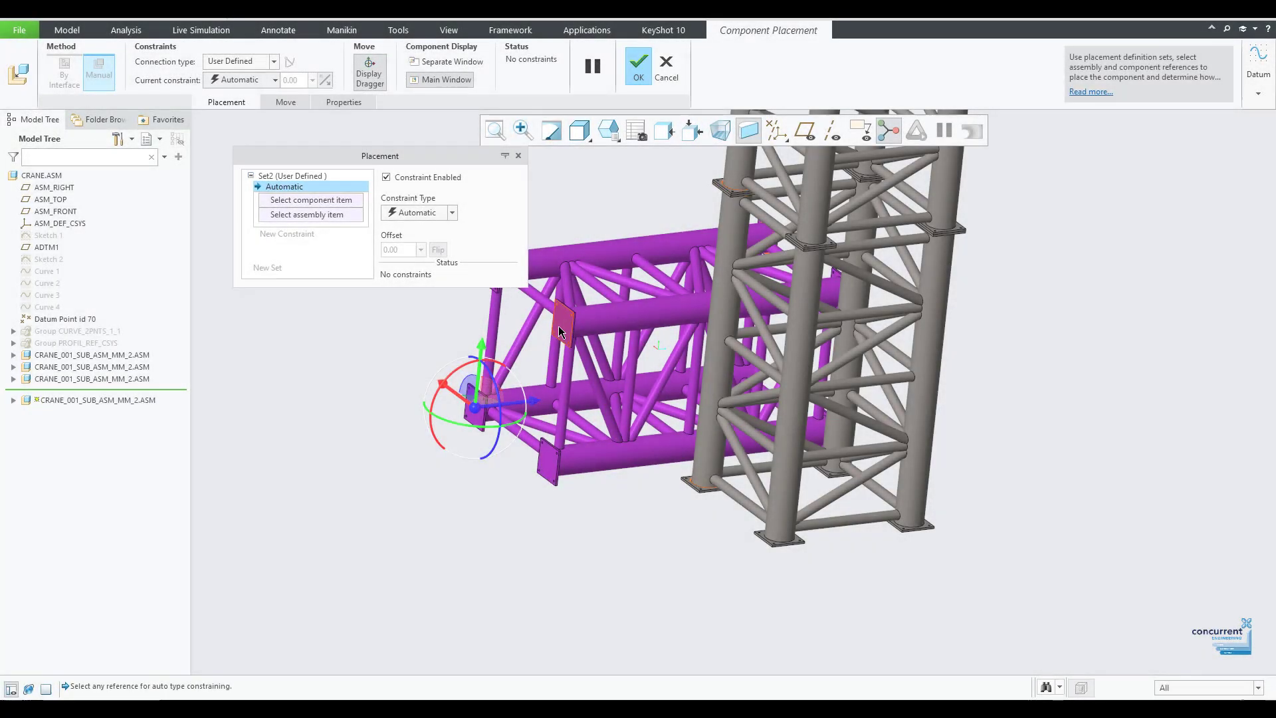
Step: Constrain the new lattice section's end plate face as Coincident with the top face of an end plate on the tower
scroll(559, 332, down, 5)
scroll(799, 343, up, 5)
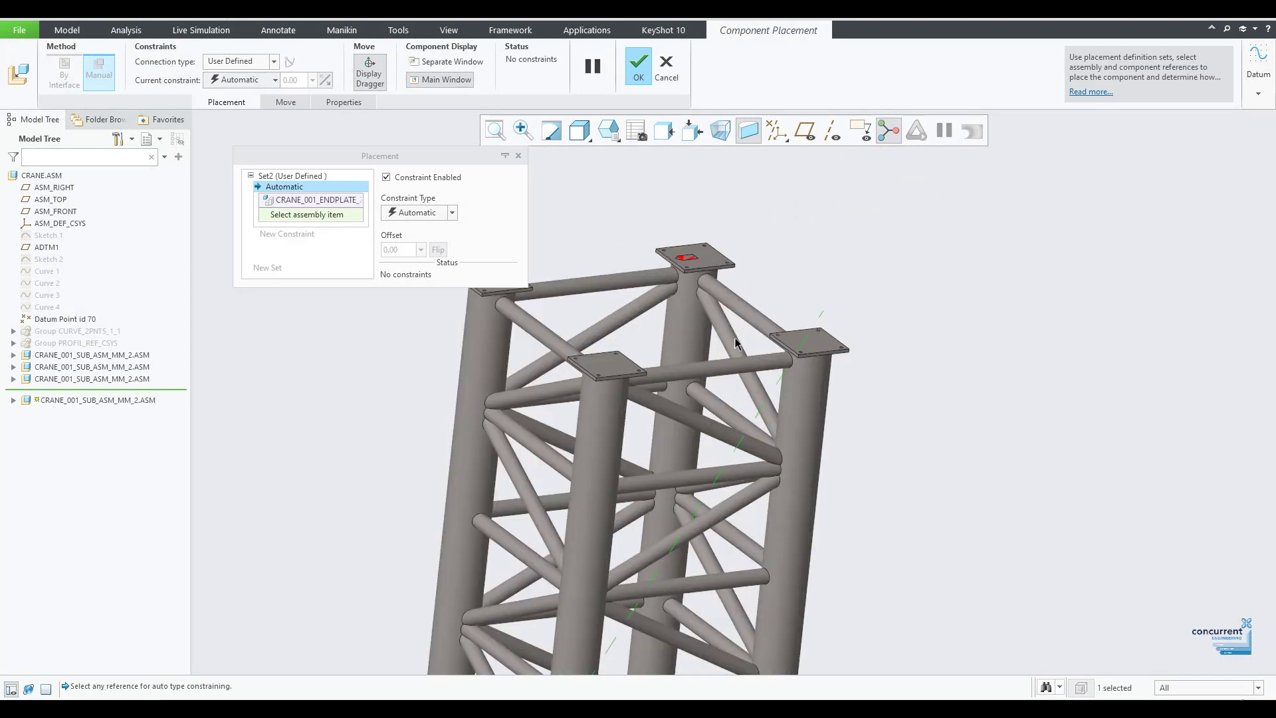
click(799, 342)
scroll(799, 343, down, 5)
click(452, 212)
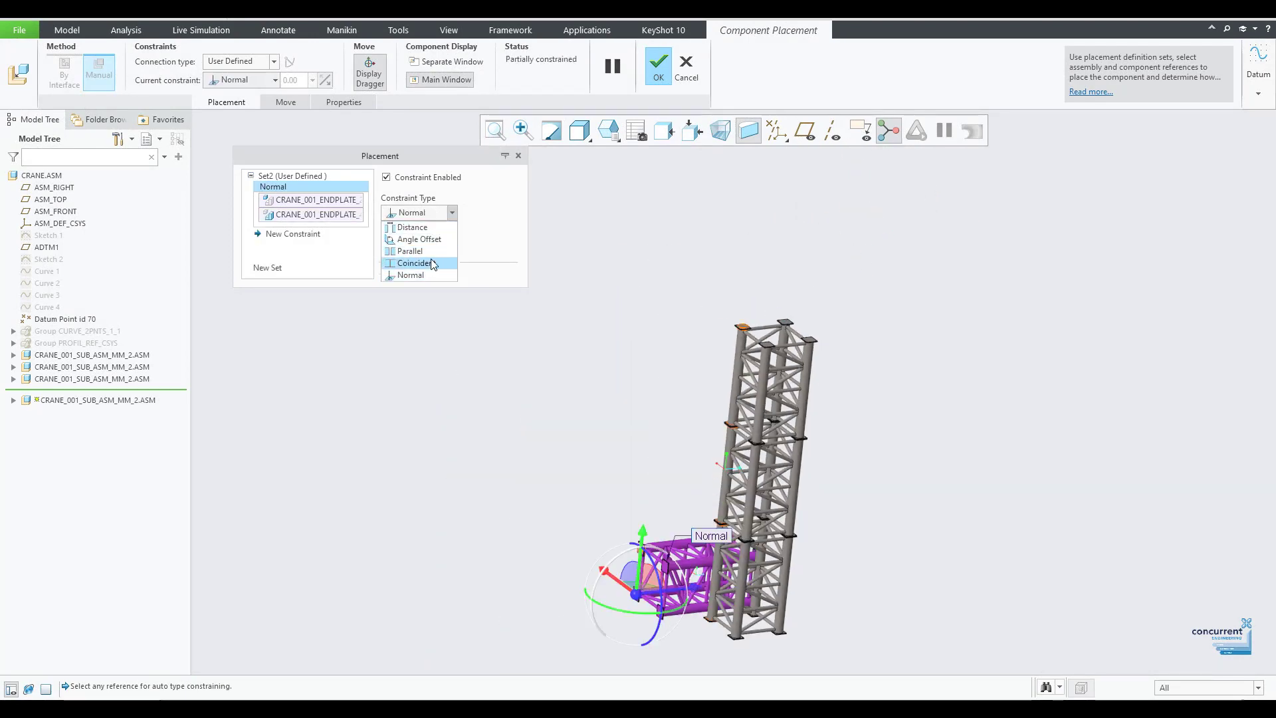
click(412, 254)
Step: Add a second Coincident constraint between a side face of the new section's end plate and the matching side of the tower's plate
scroll(689, 344, up, 5)
scroll(688, 344, up, 5)
click(691, 344)
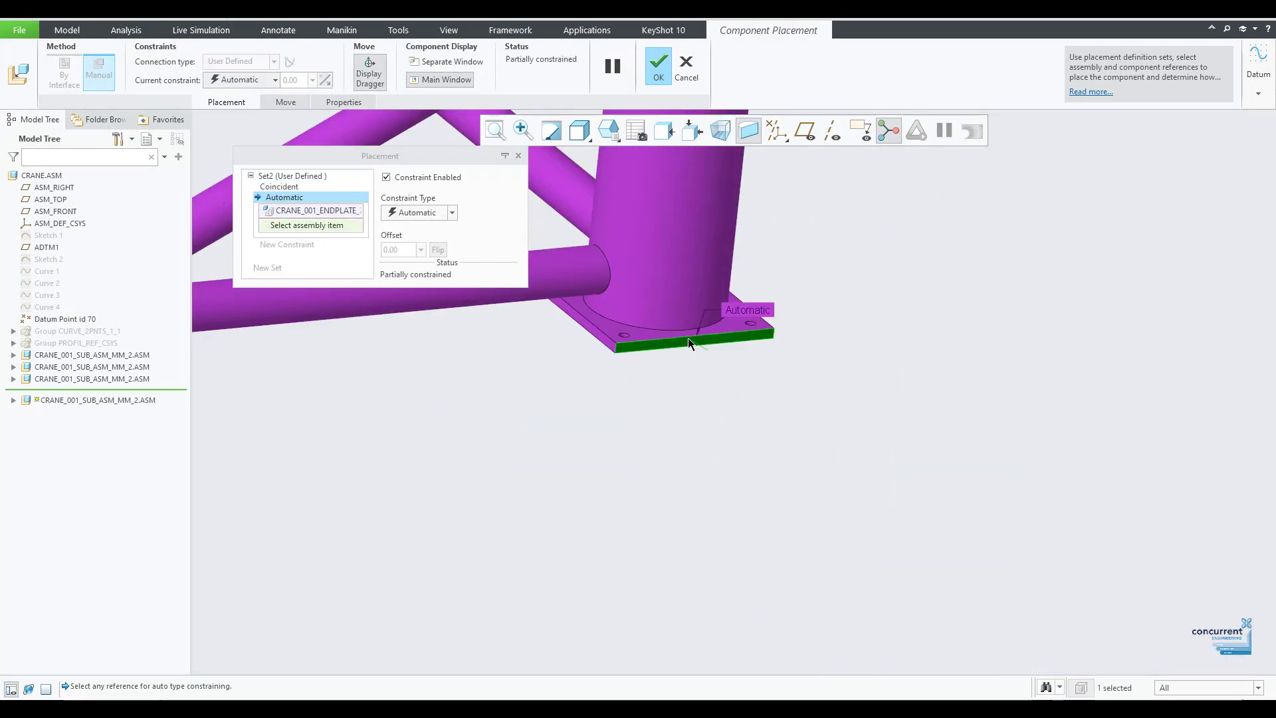
scroll(692, 344, down, 5)
scroll(1163, 373, up, 5)
click(1163, 373)
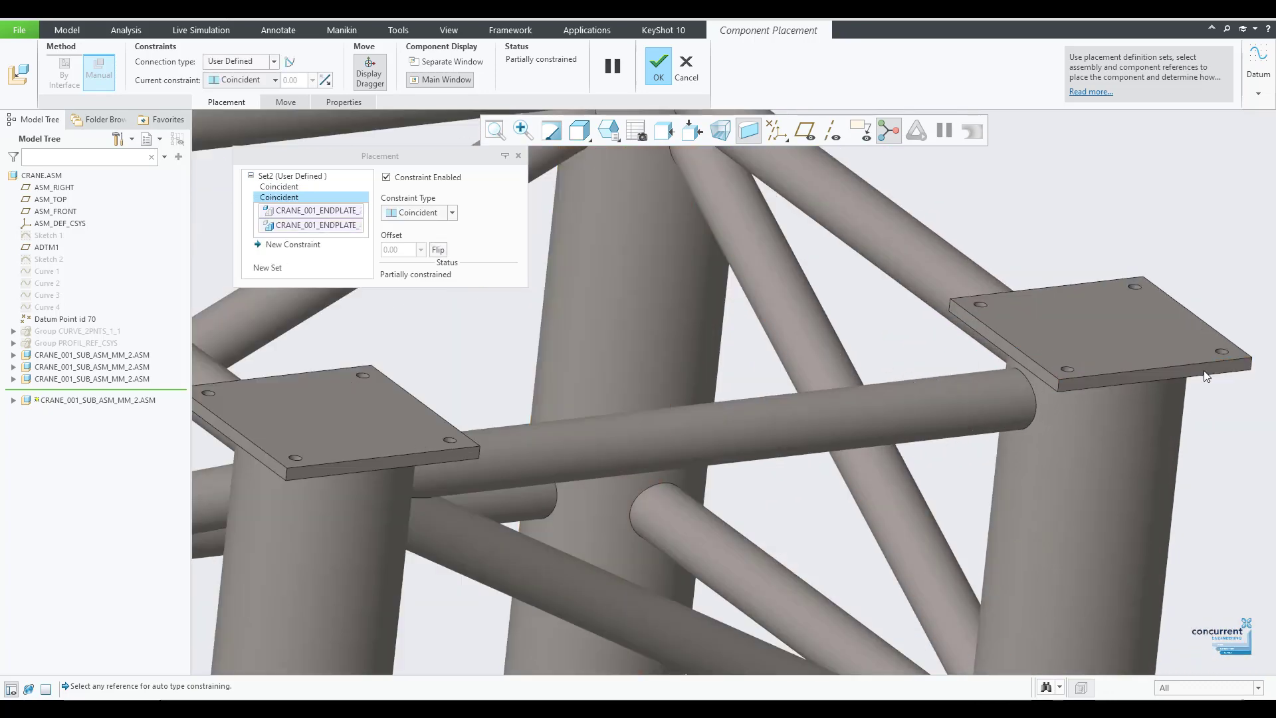
Step: Add a third Coincident constraint between the plates' perpendicular side faces and accept the new section's placement on the tower
scroll(1203, 371, down, 5)
middle_drag(1203, 371, 336, 330)
scroll(337, 330, up, 5)
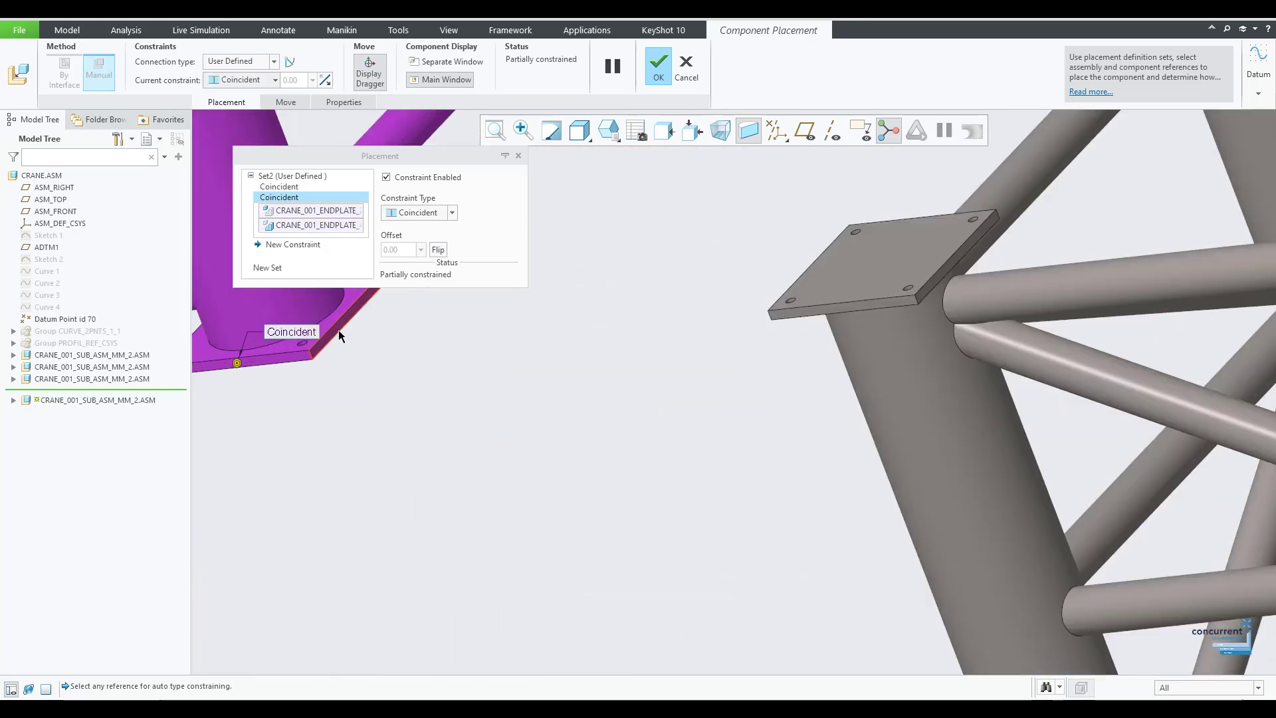
click(337, 330)
scroll(336, 330, down, 3)
scroll(727, 314, up, 5)
click(934, 304)
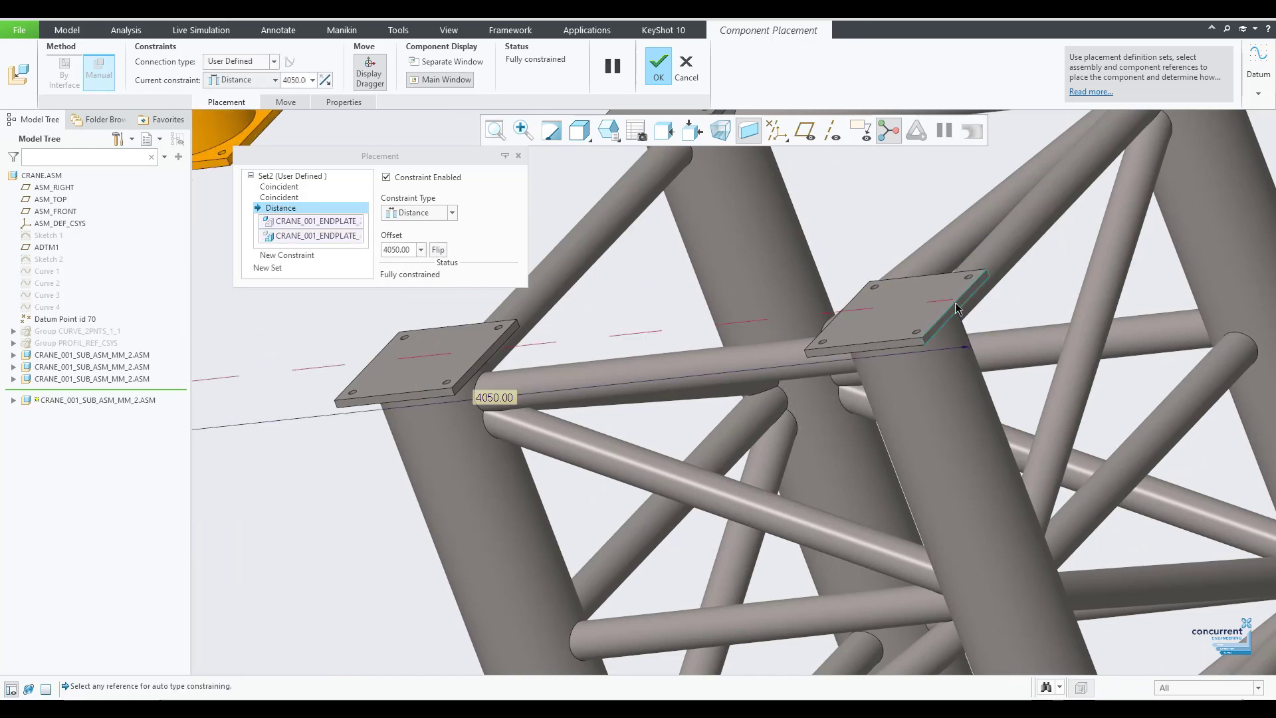
click(450, 213)
click(414, 271)
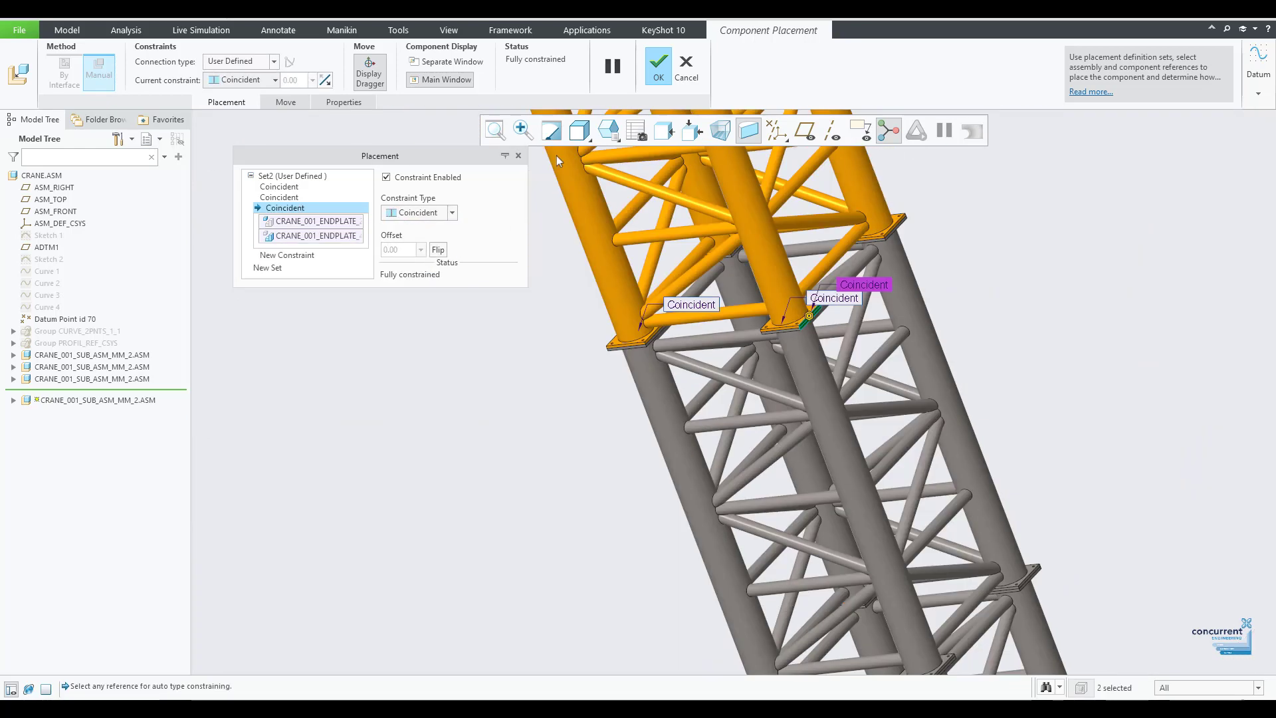
click(659, 66)
key(ctrl+d)
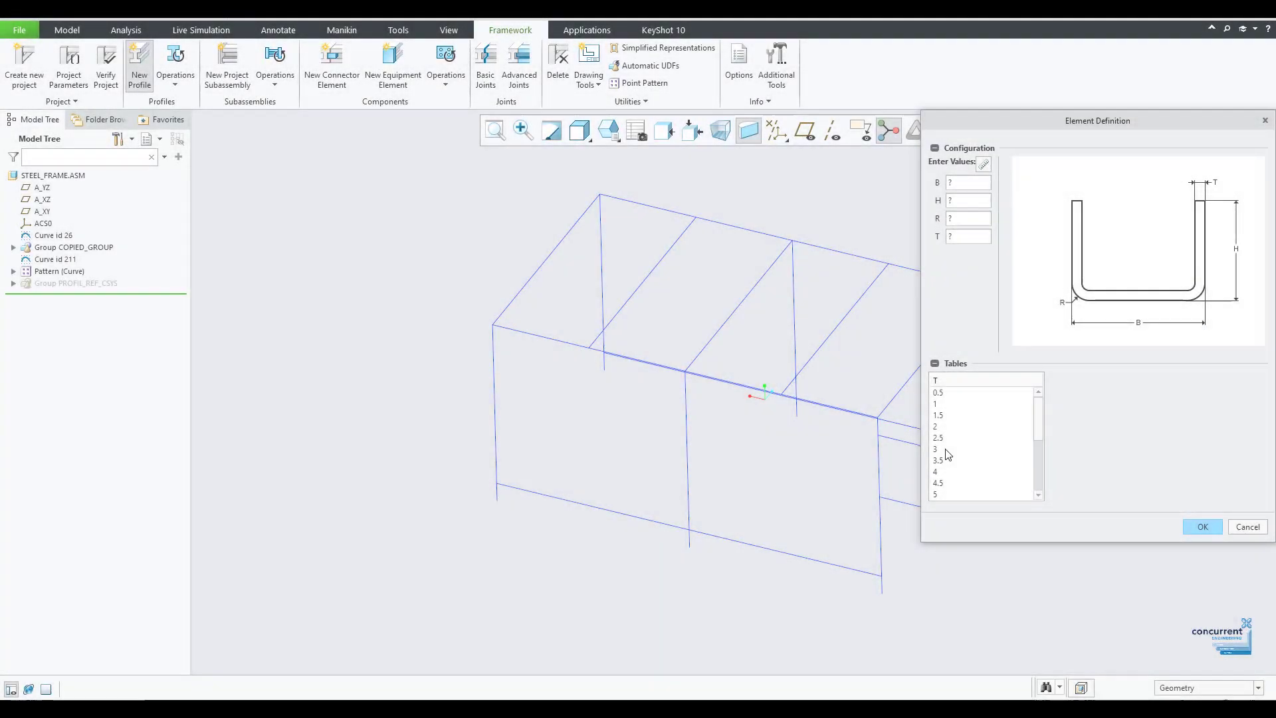
Step: Try a wall thickness T of 3 for the rolled channel beam
click(944, 450)
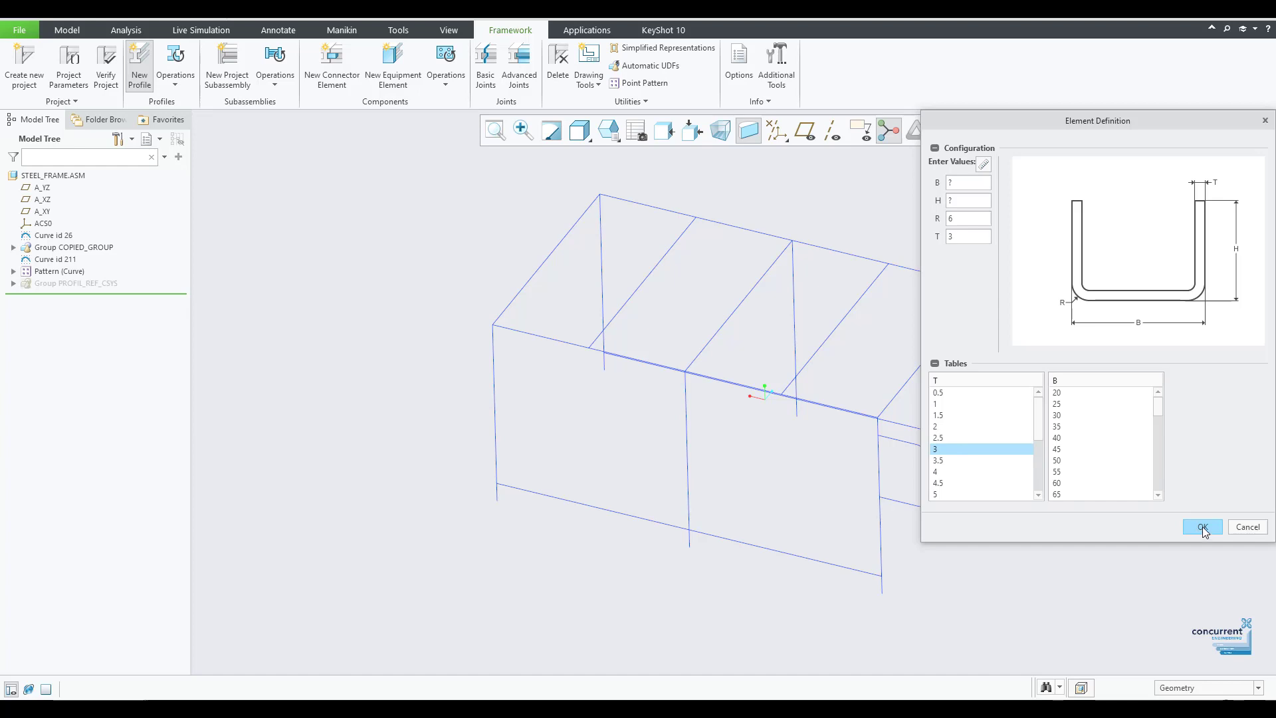
click(1247, 527)
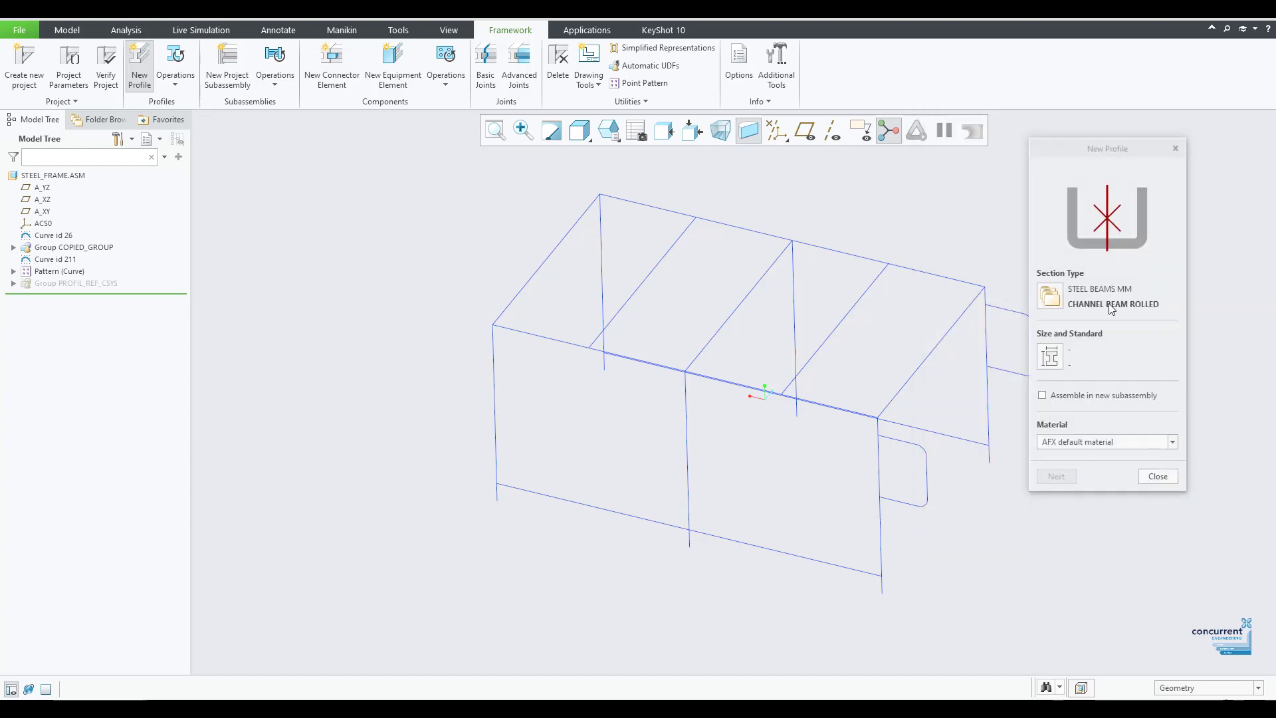
Step: Browse the Maytec, Rose+Krieger and Unistrut MM profile libraries and choose the p1000_ko section
click(1050, 297)
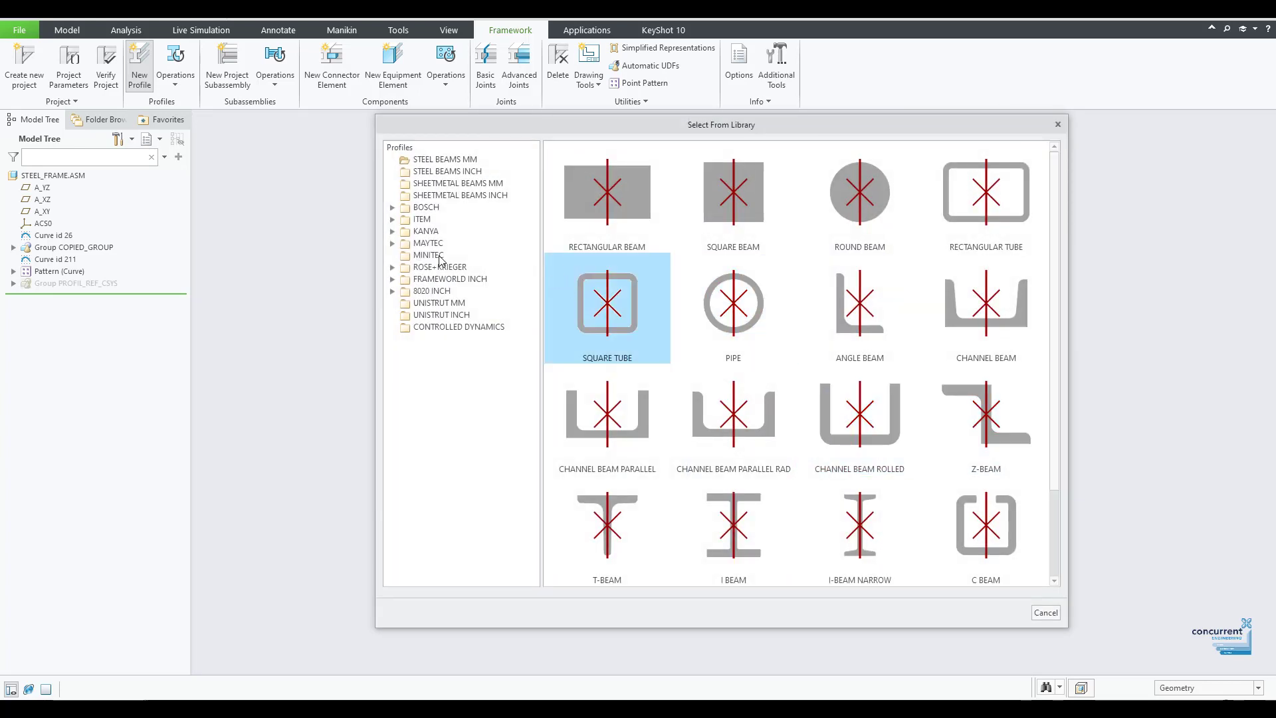
click(425, 244)
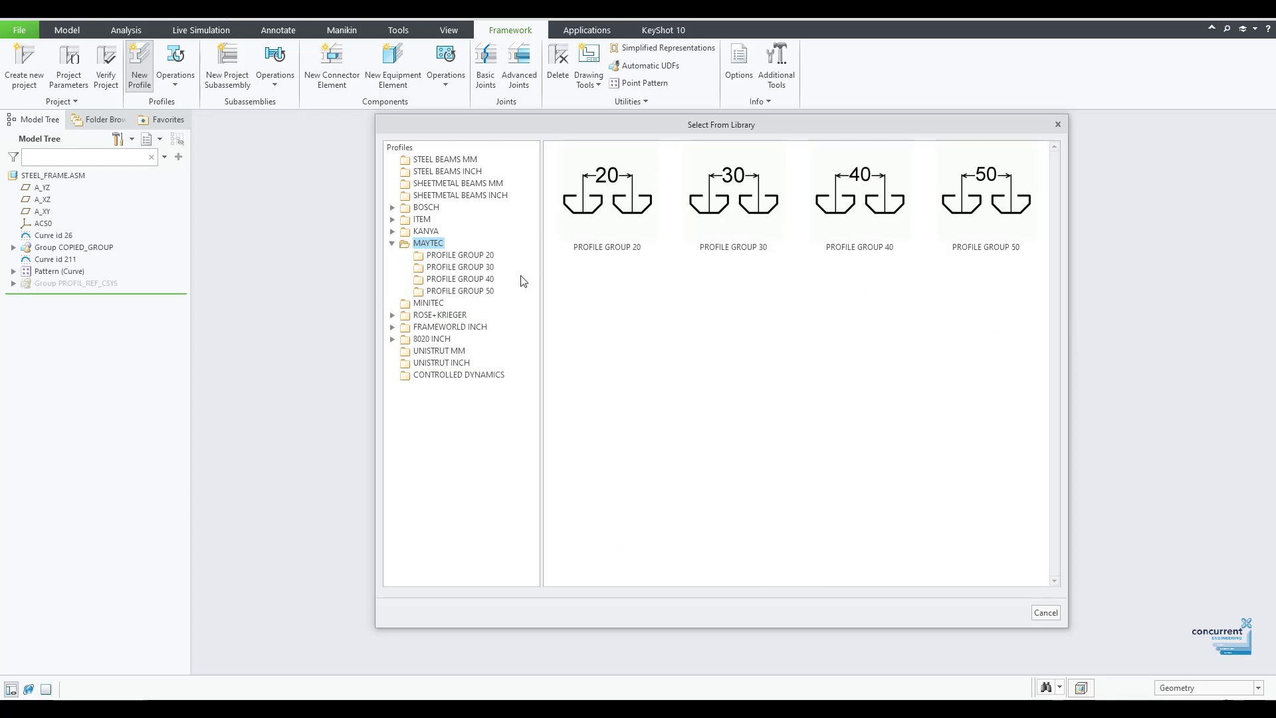
double_click(728, 211)
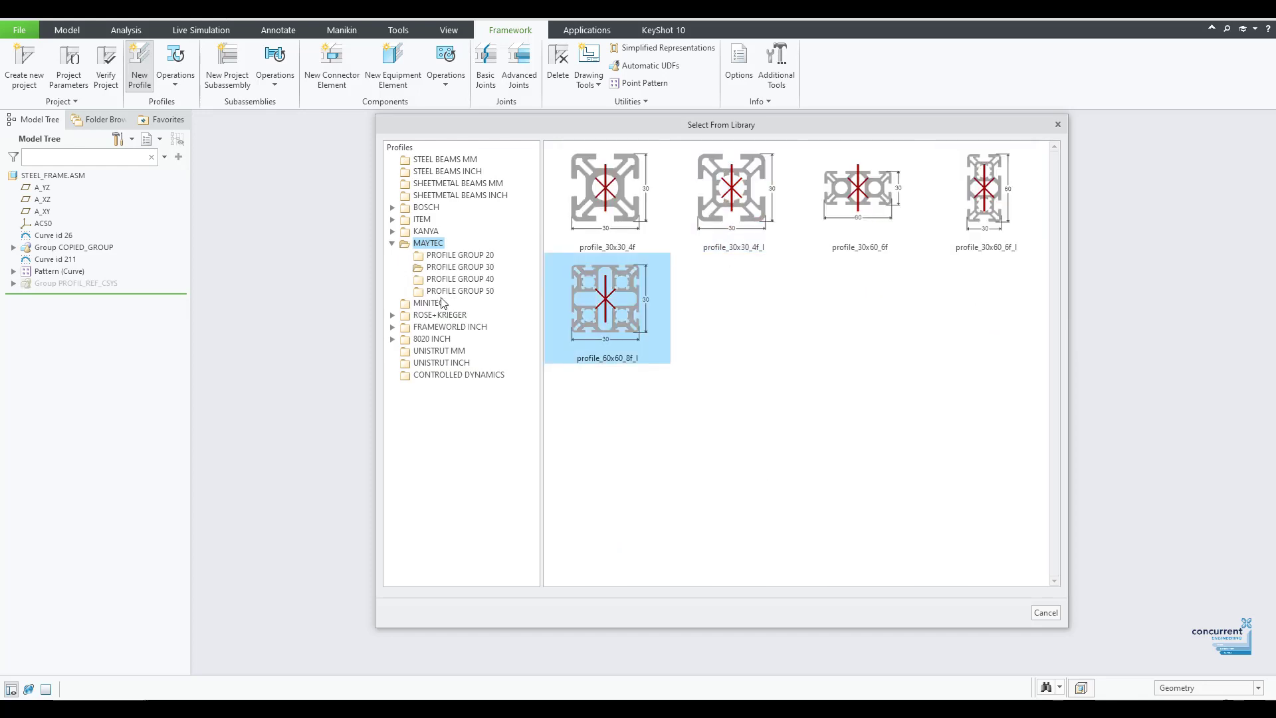
click(420, 316)
double_click(860, 311)
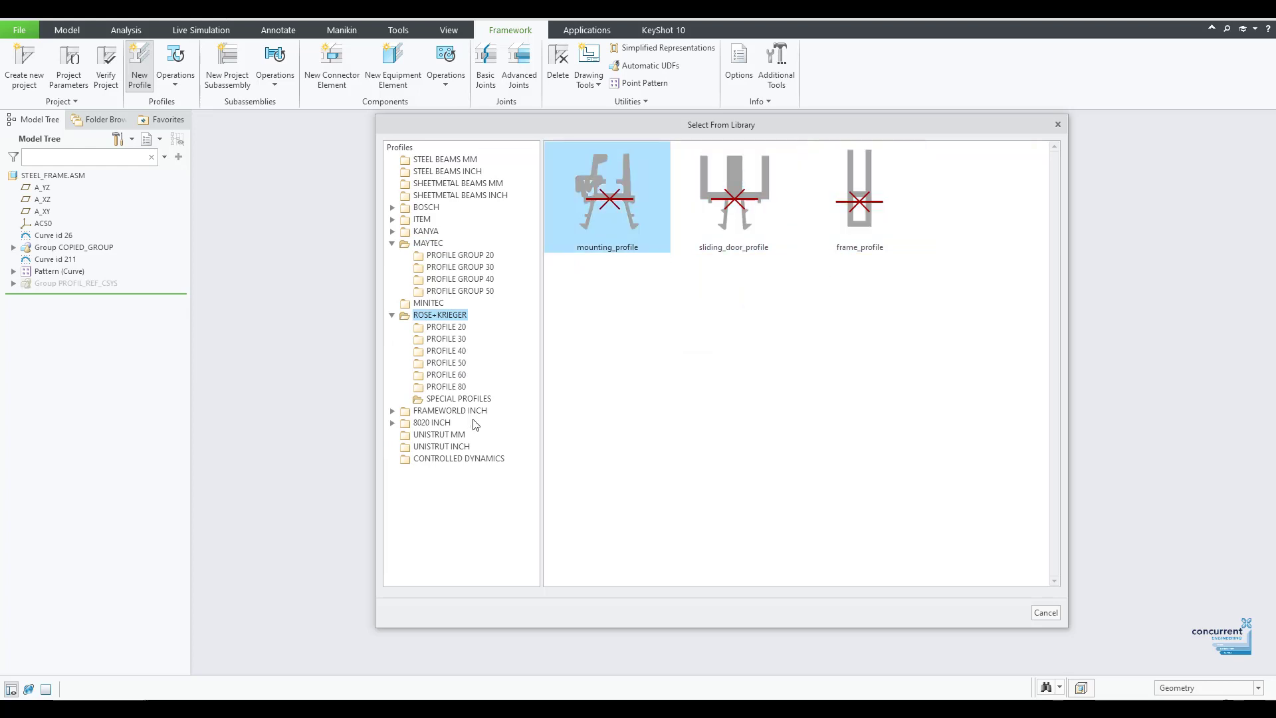
click(448, 439)
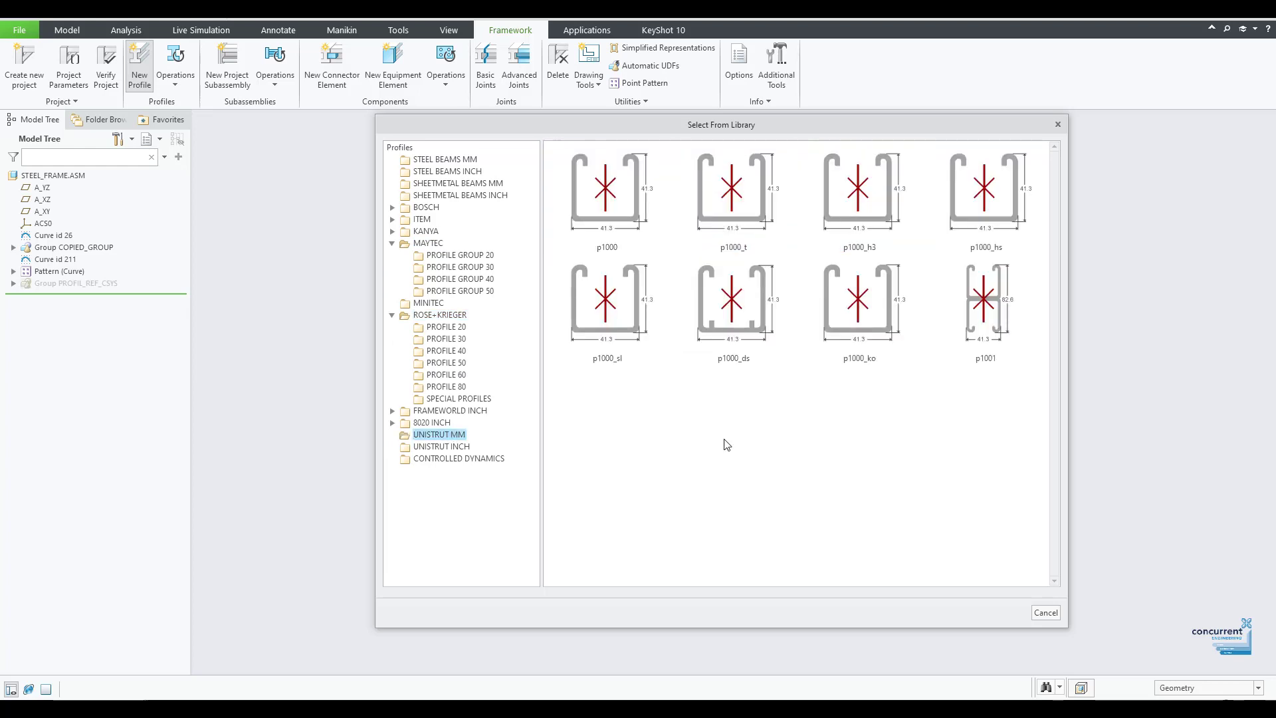
double_click(867, 305)
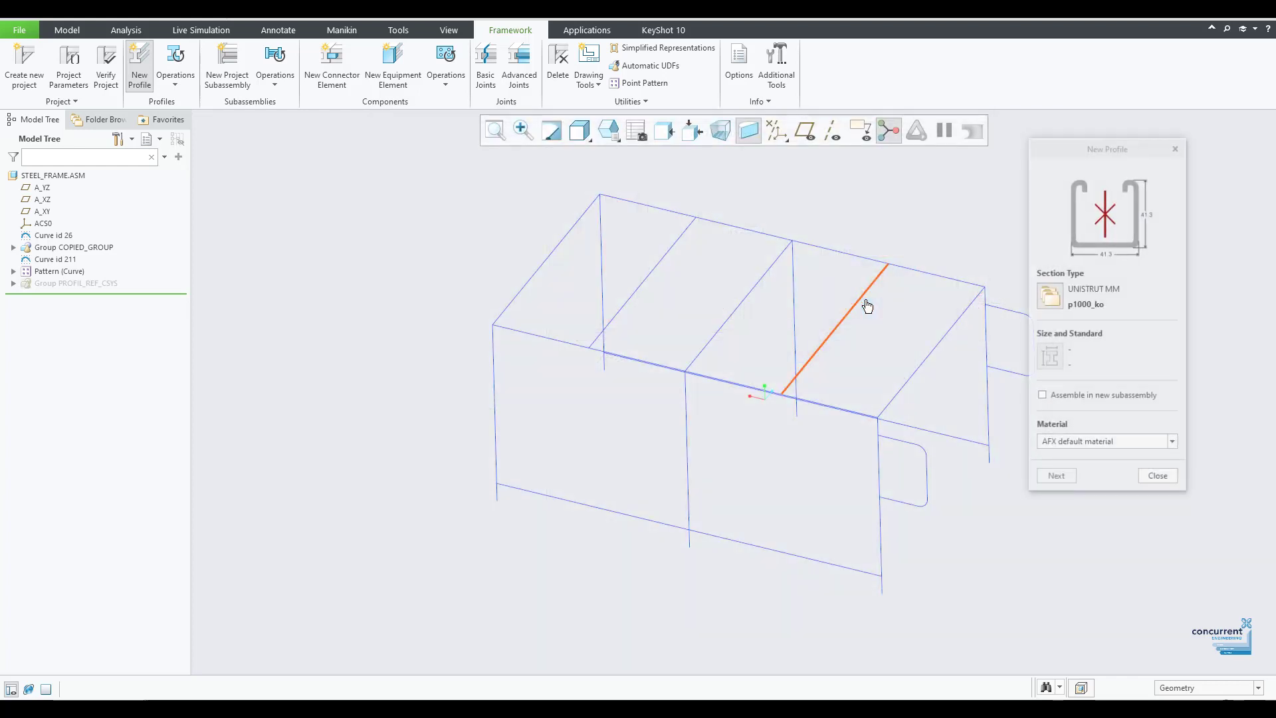
Step: Browse the Profiles 6 group of the Bosch profile library
click(1048, 297)
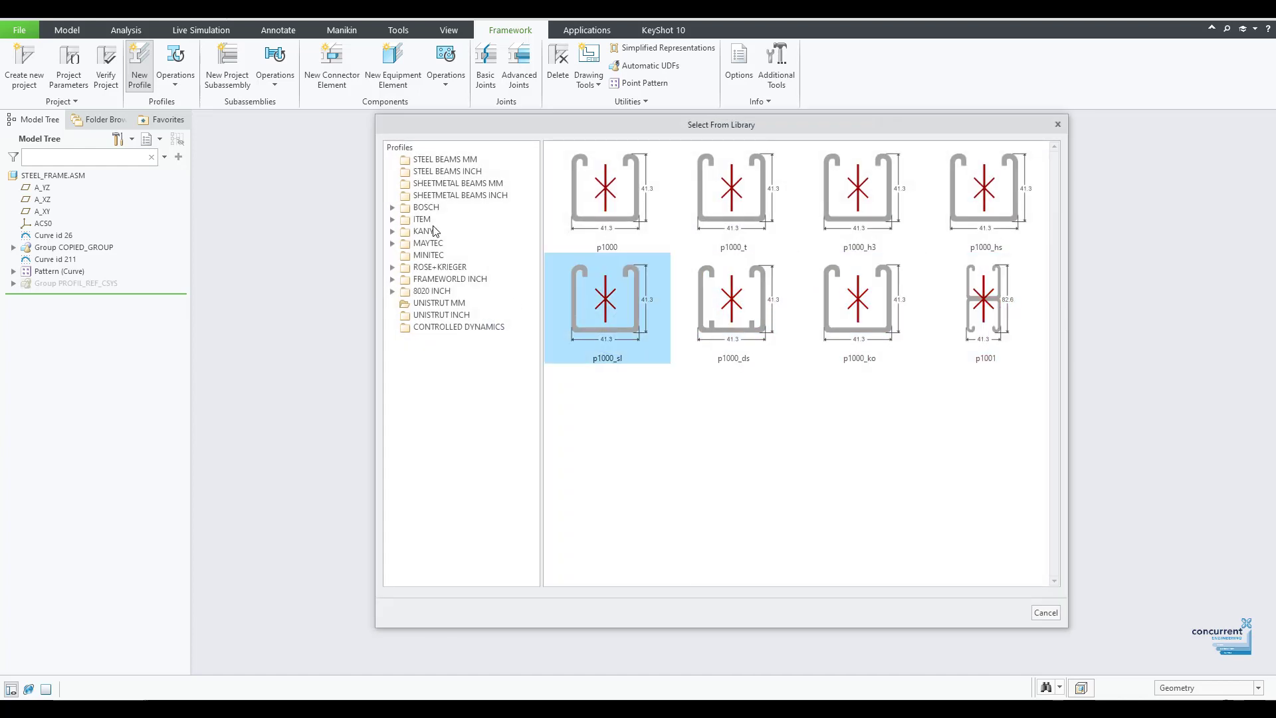
click(426, 207)
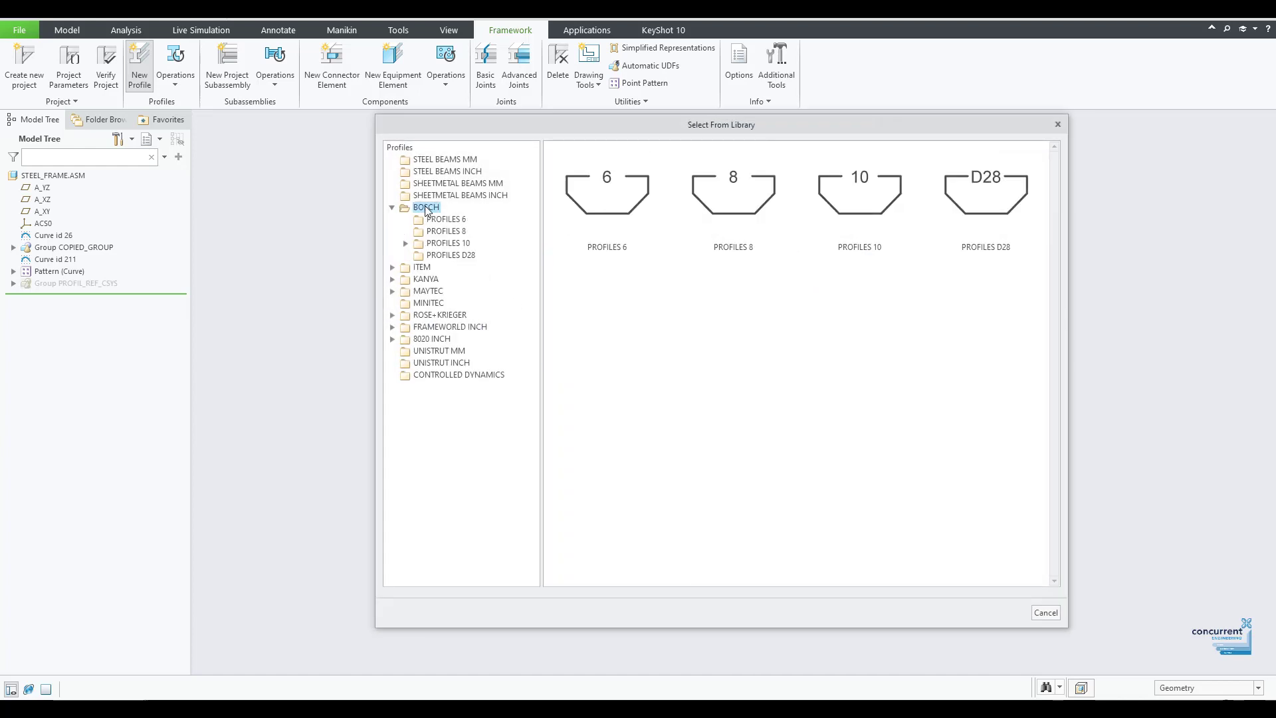
double_click(607, 205)
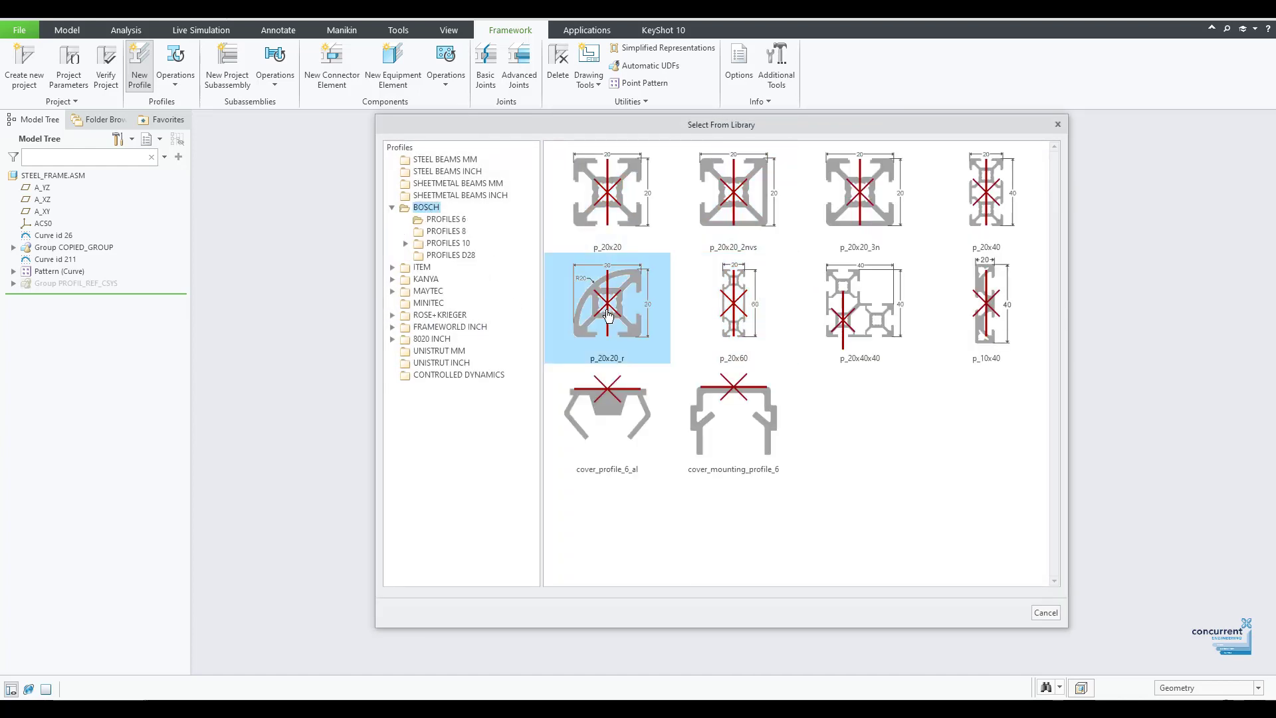
click(1044, 613)
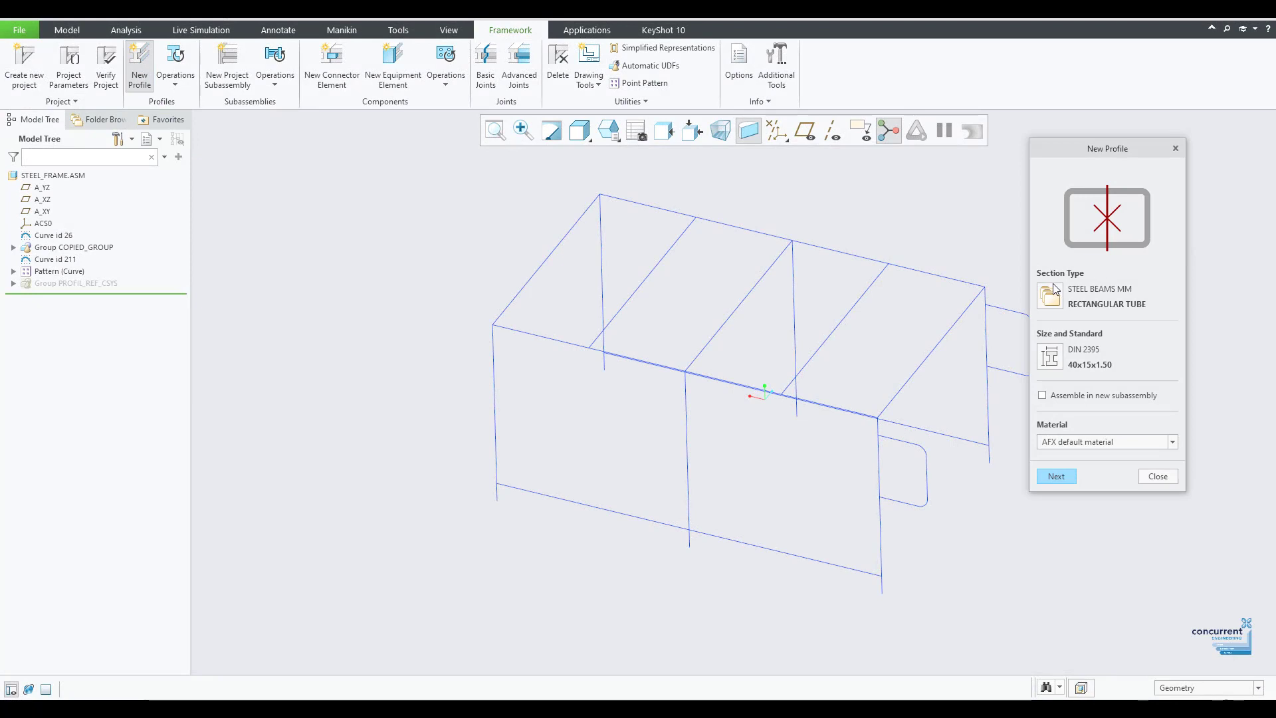
Step: Try the rectangular beam from the Steel Beams MM library with the DIN 1017 standard
click(1051, 298)
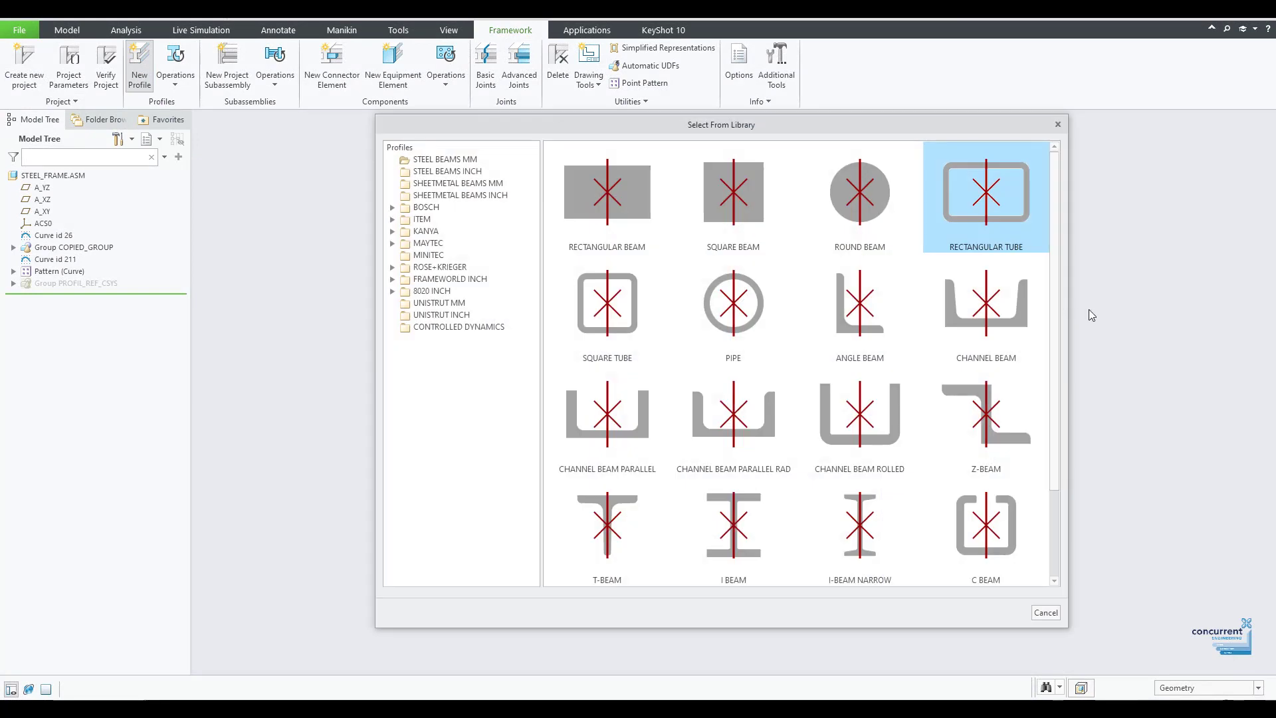
click(642, 208)
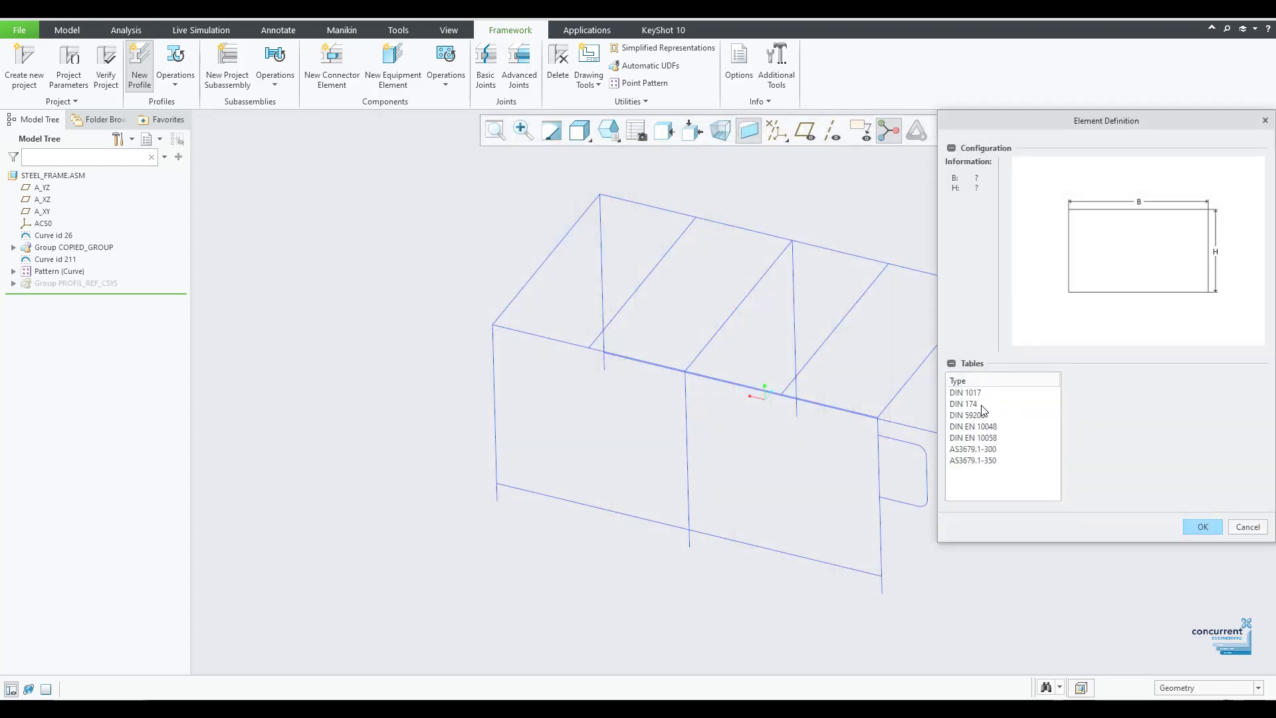
click(968, 396)
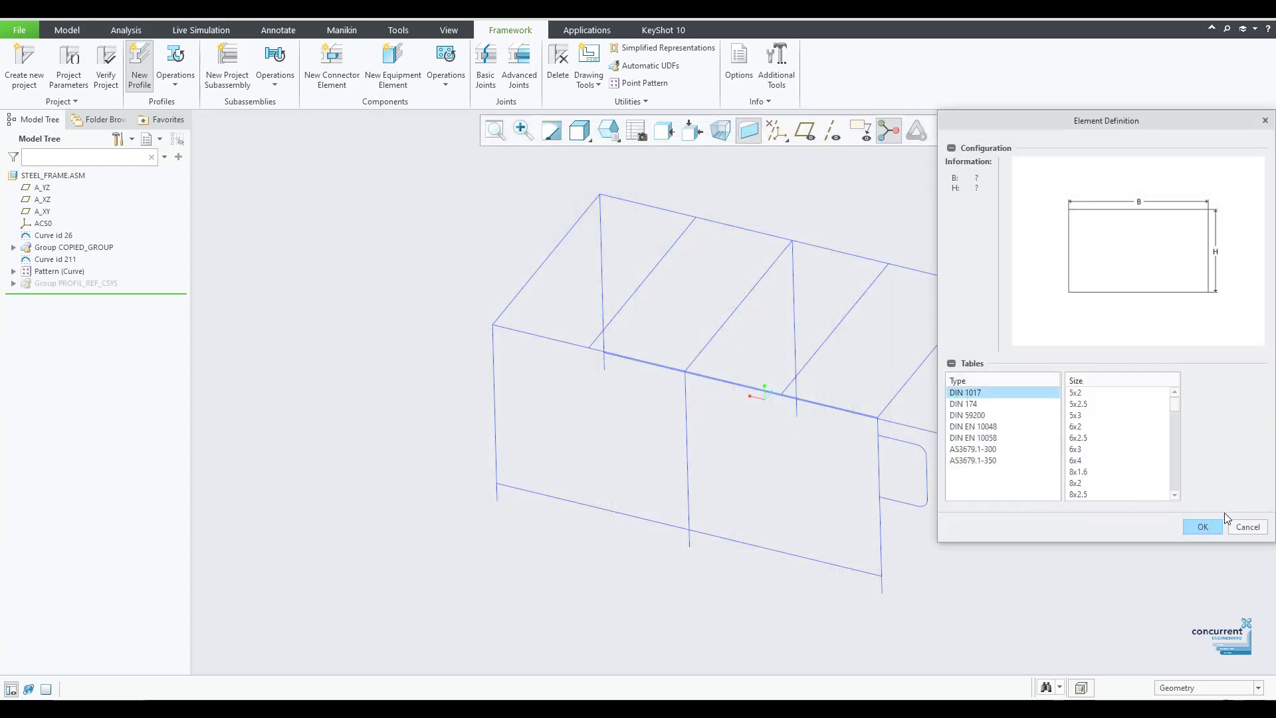
click(1247, 527)
Step: Choose the rectangular tube from the Steel Beams MM library and select the DIN 2395 standard
click(1050, 296)
click(970, 181)
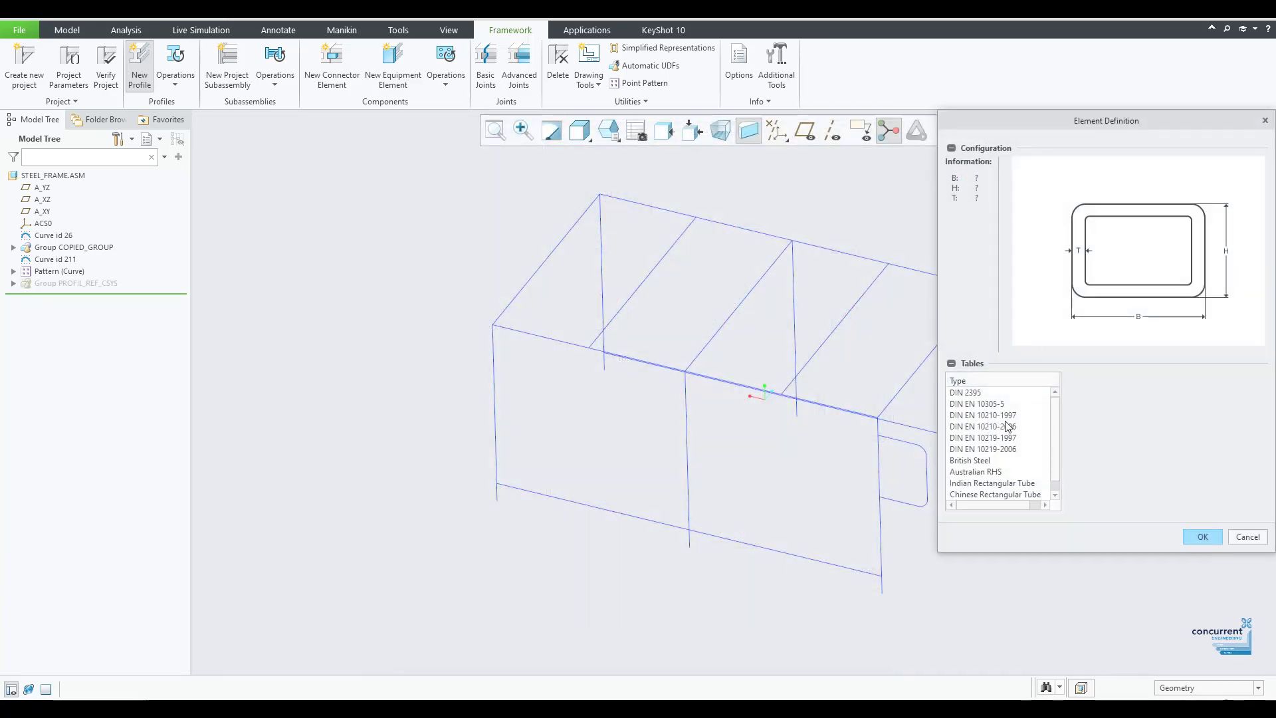
click(976, 394)
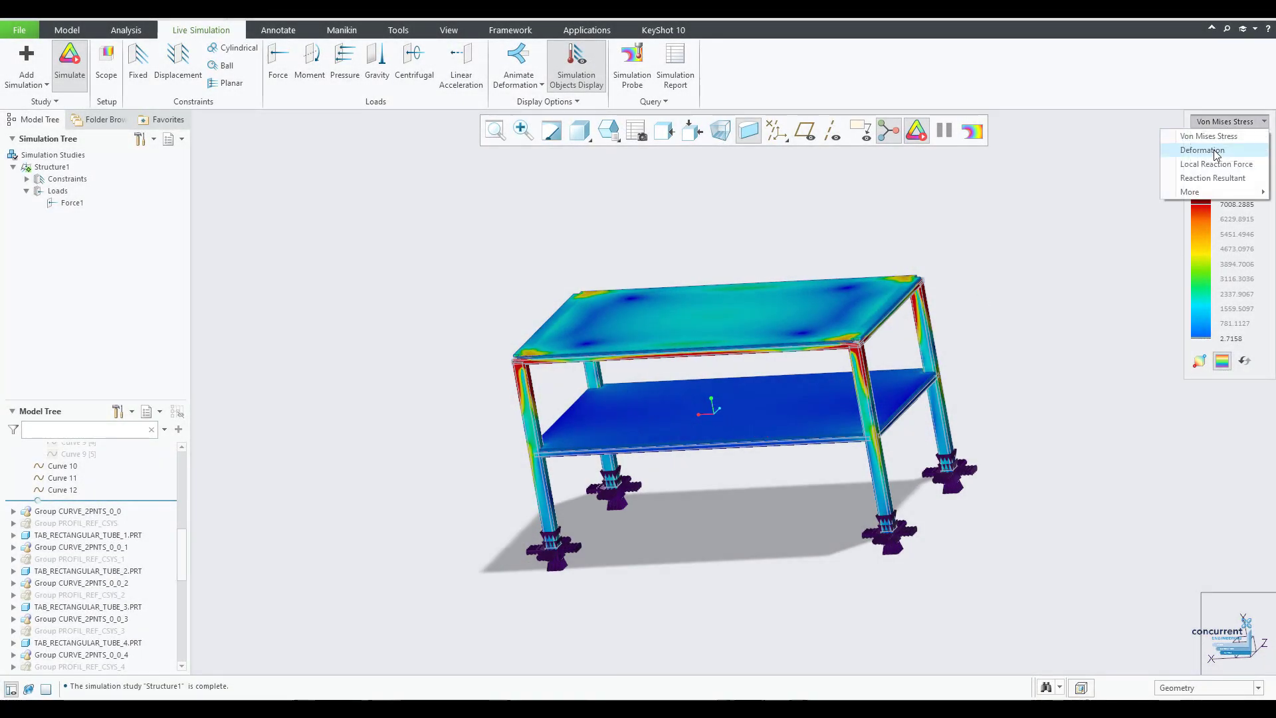
Step: Display the deformation result of the table's simulation study and animate the deformation
click(1177, 148)
middle_drag(976, 279, 1022, 315)
key(ctrl+d)
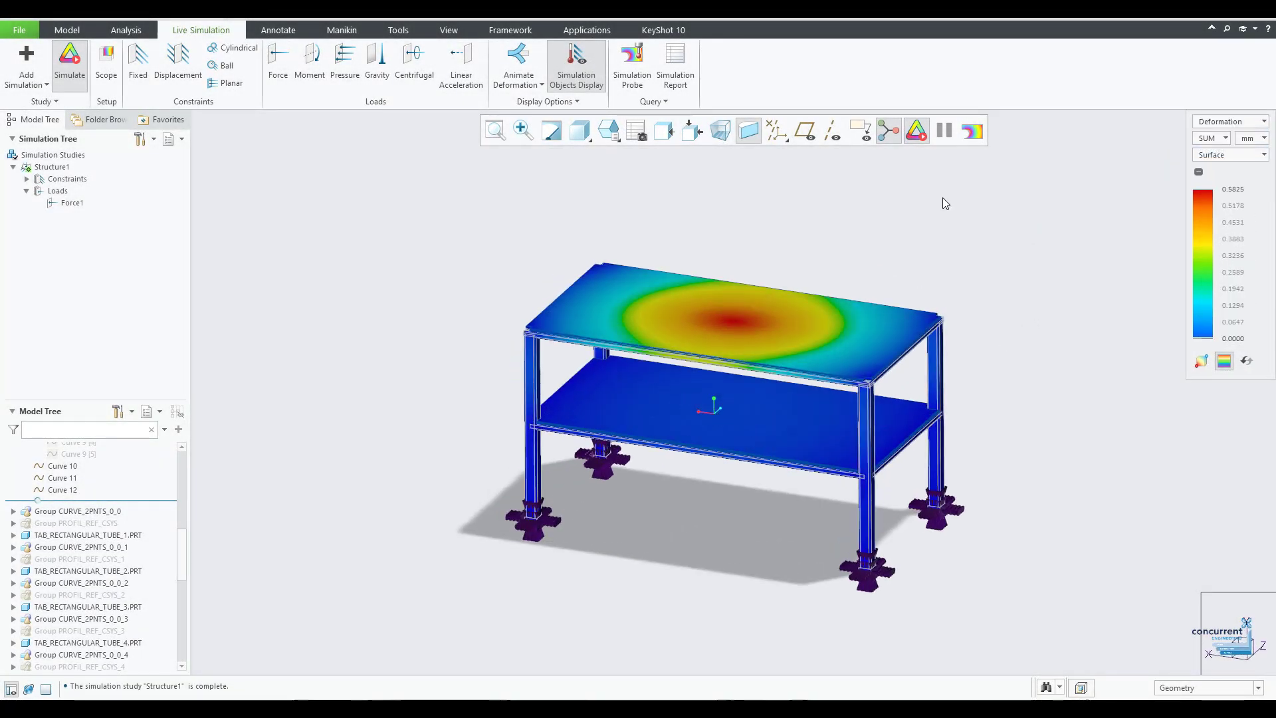
click(518, 61)
scroll(755, 322, up, 5)
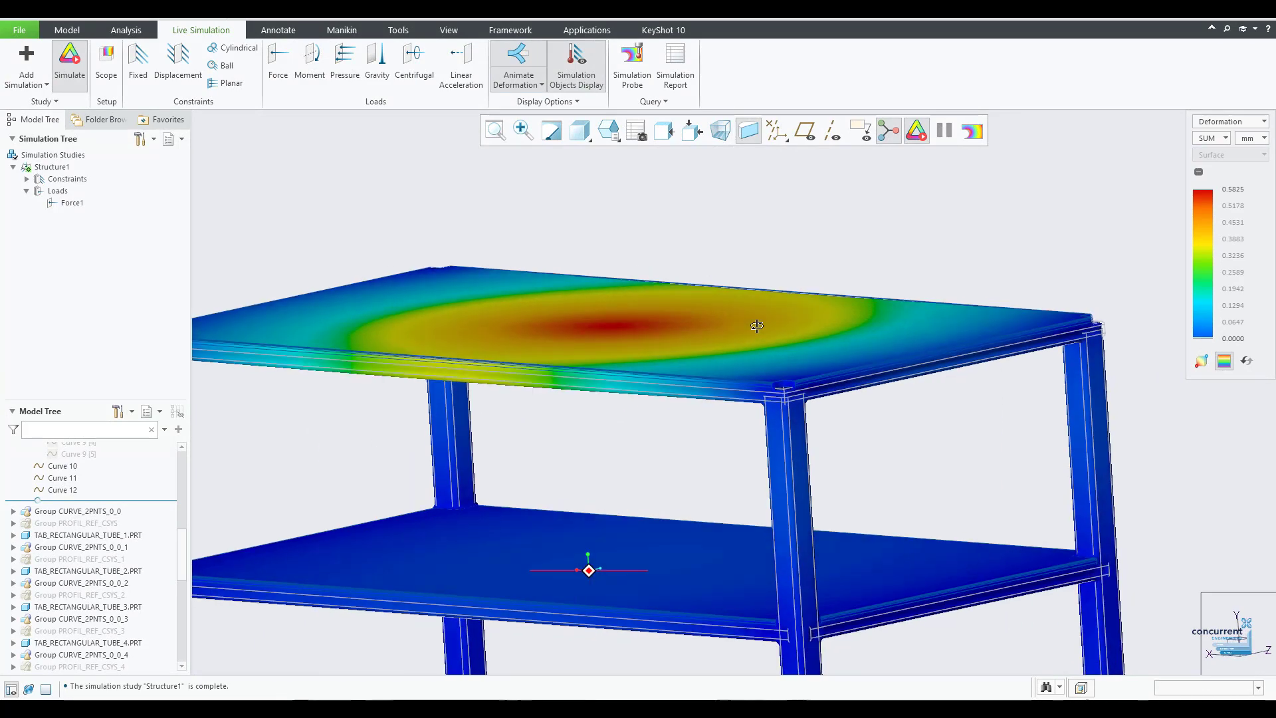
scroll(755, 321, down, 3)
Step: Display the Von Mises Stress result and lower the colour legend's upper limit to about 2537 kPa
click(1230, 122)
click(1209, 136)
drag(1200, 191, 1200, 327)
middle_drag(1127, 299, 967, 315)
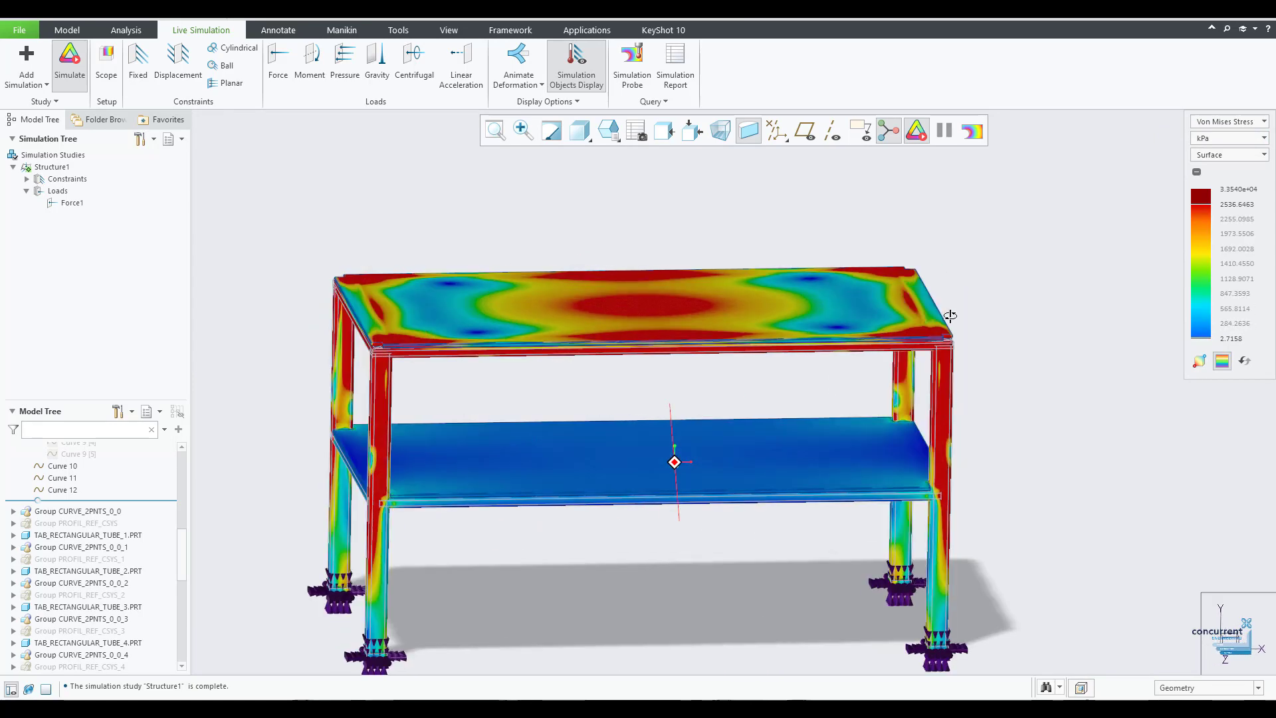
scroll(664, 176, up, 2)
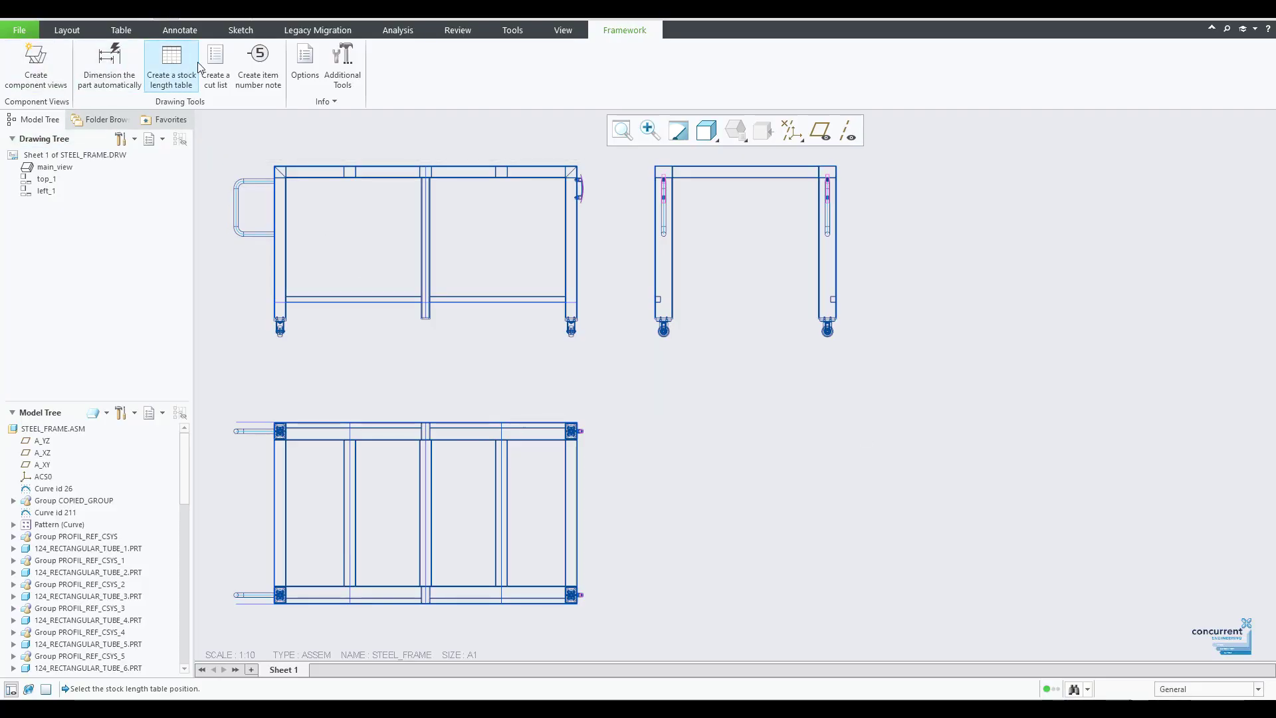
Step: Review the general Advanced Framework options for the steel frame drawing
click(314, 74)
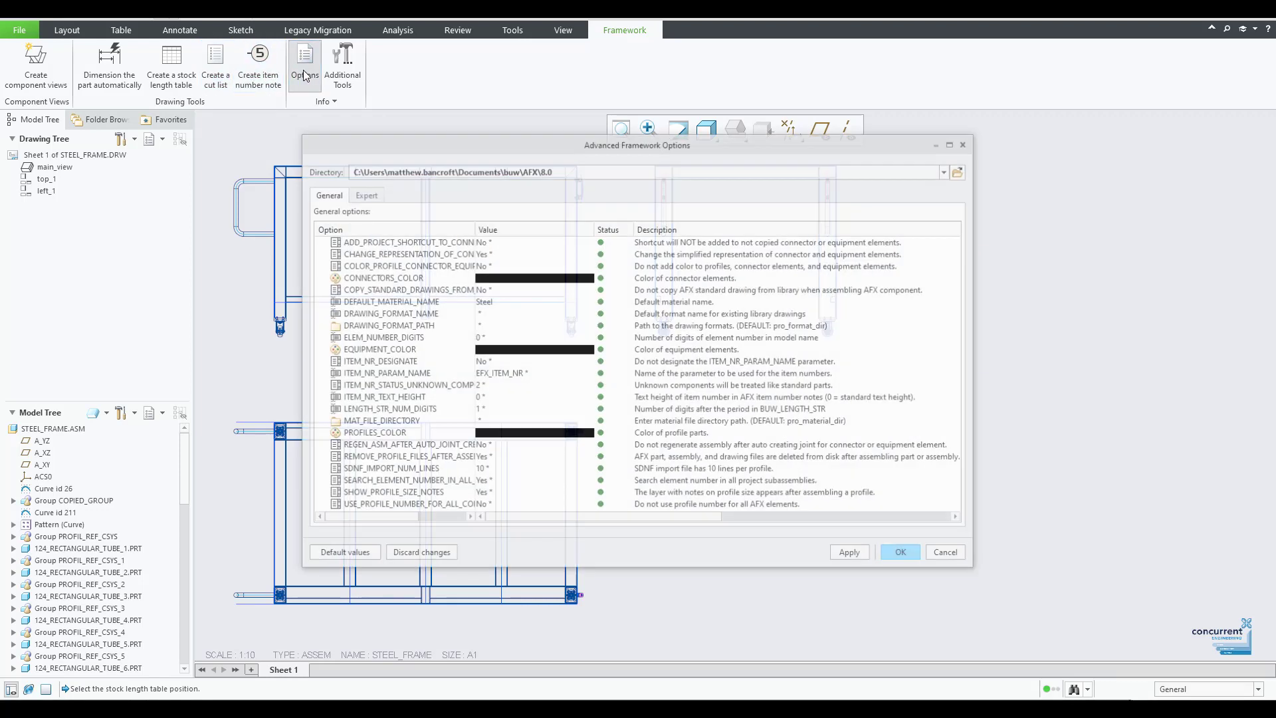
click(902, 553)
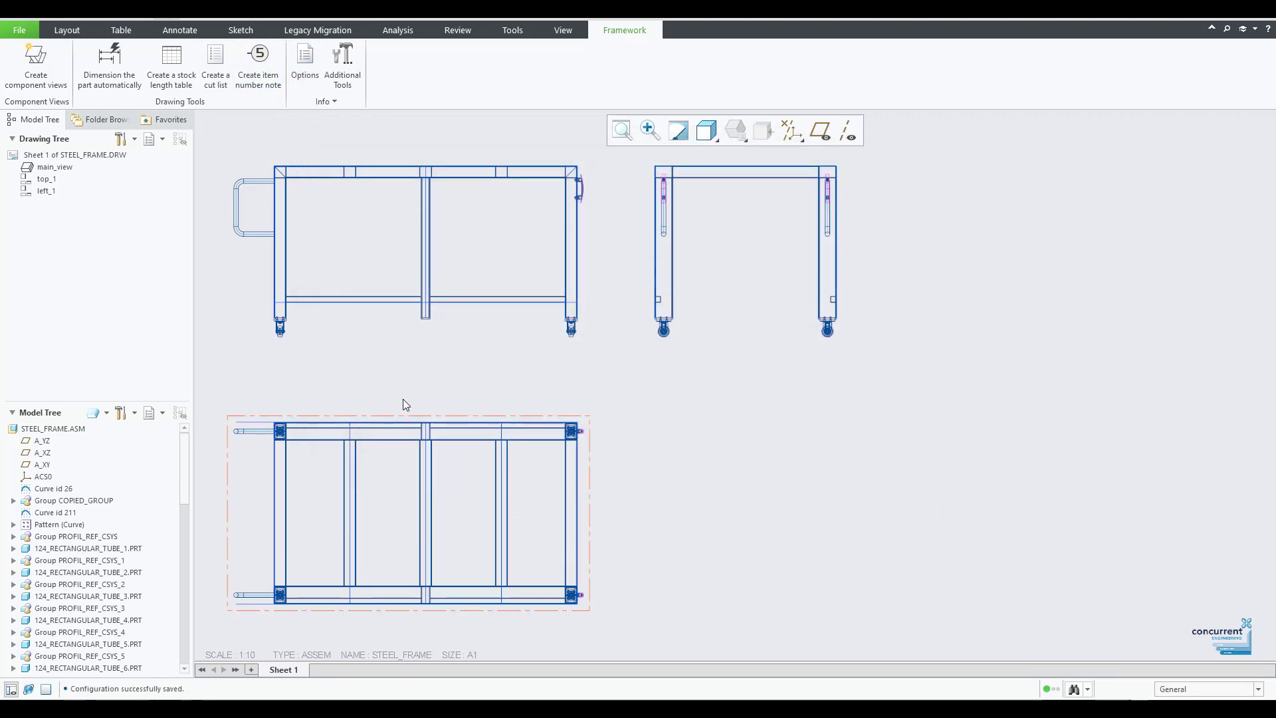
Step: Create a cut list below the side view, answering y to make a separate table for each section size
click(215, 70)
key(Return)
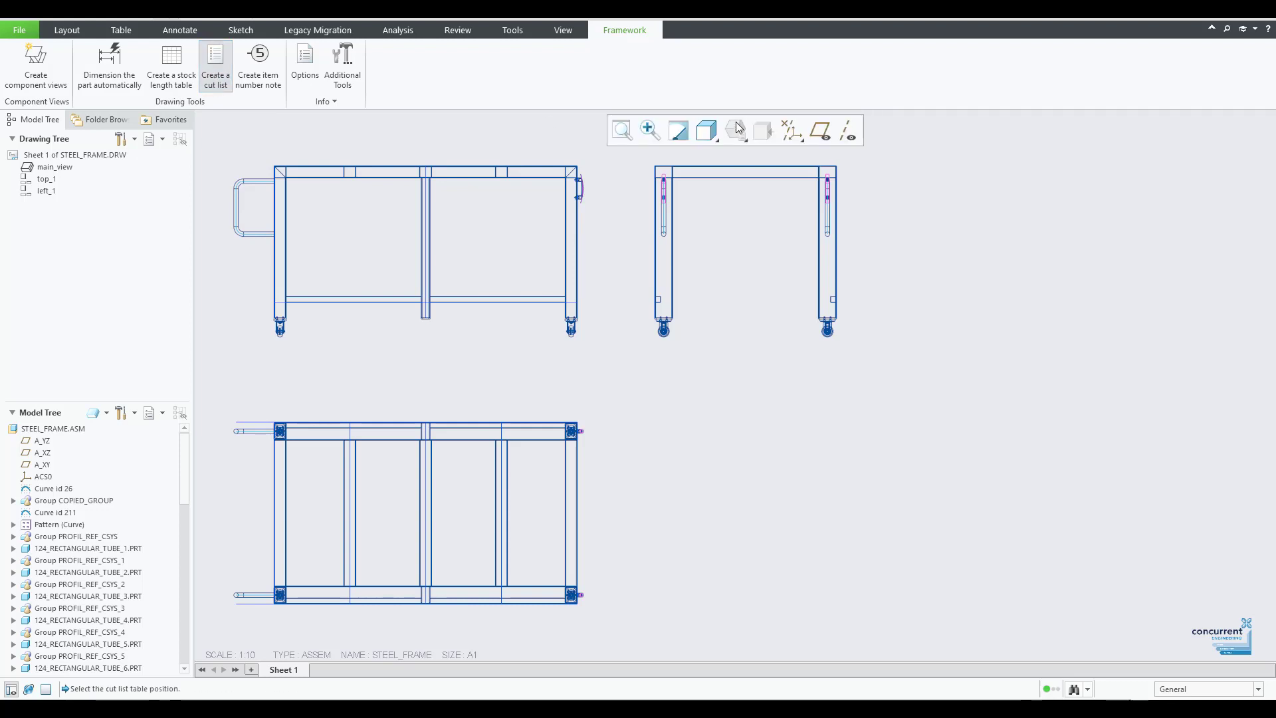
click(692, 433)
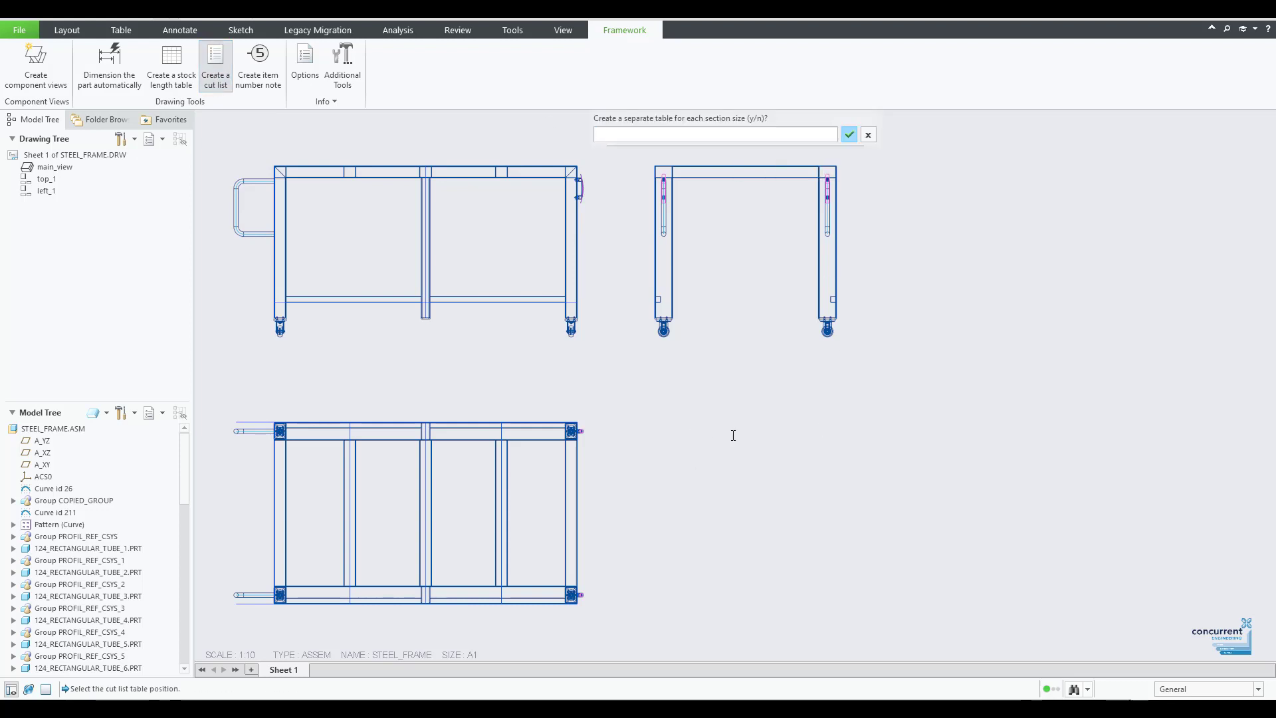
text(y)
key(Return)
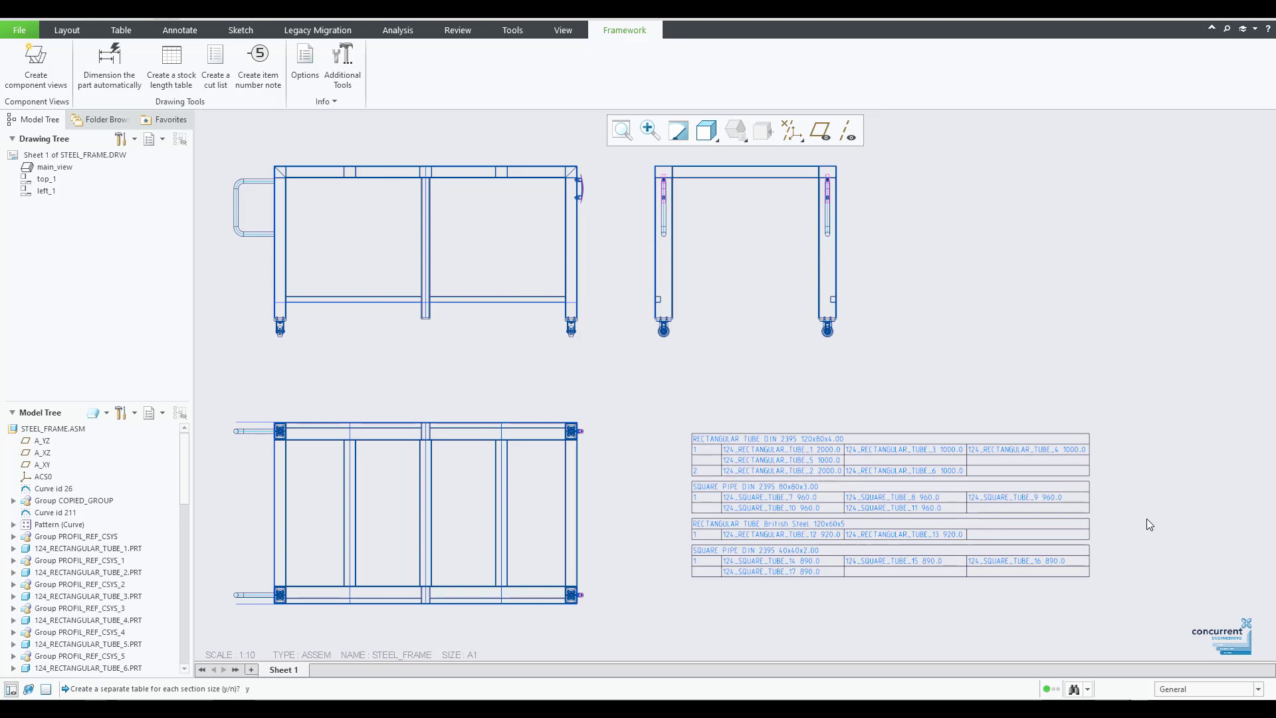
Step: Create a stock length table on the steel frame drawing, beside the side view
click(170, 64)
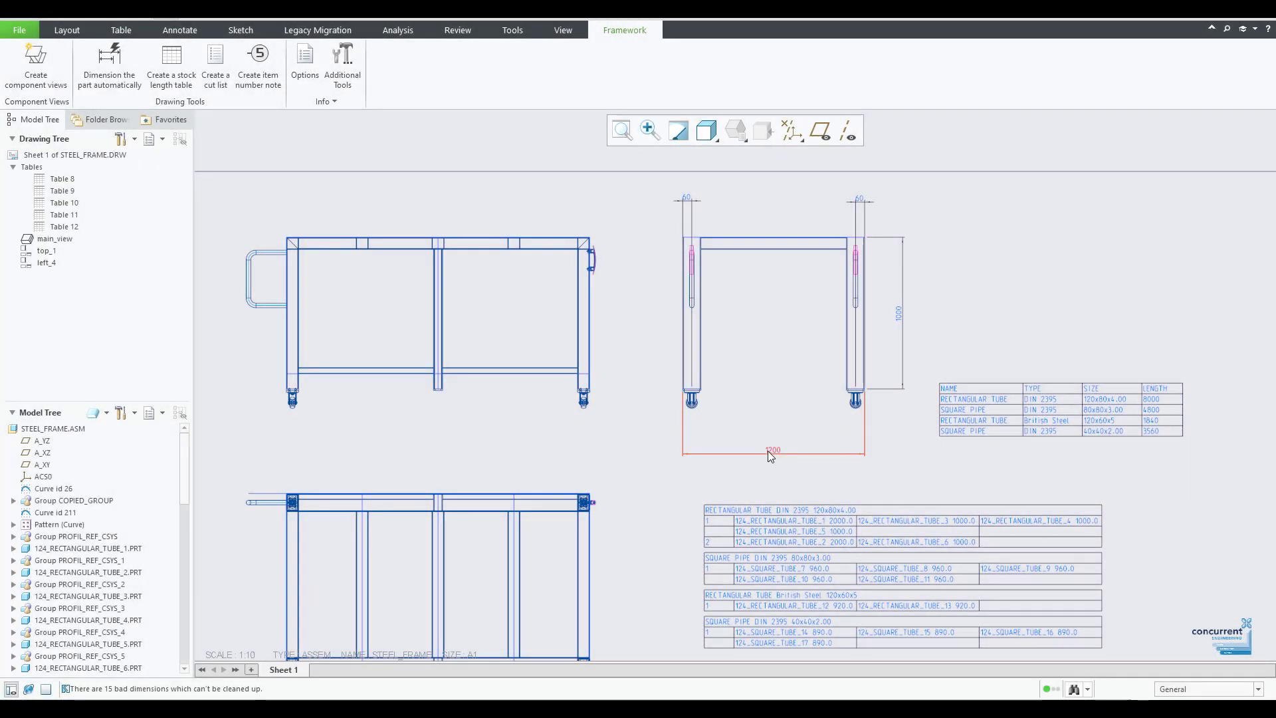
Step: Apply Limits tolerances to the overall width and height dimensions of the steel frame's side view
click(768, 451)
click(163, 74)
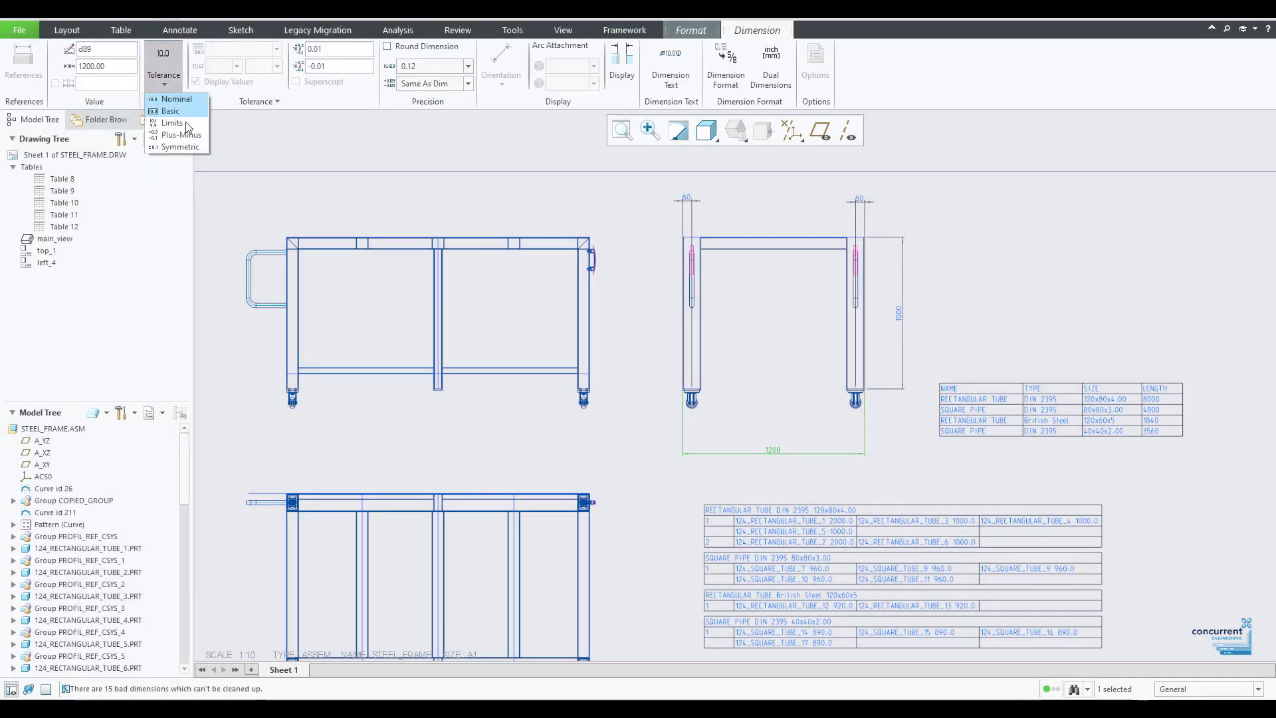
click(169, 125)
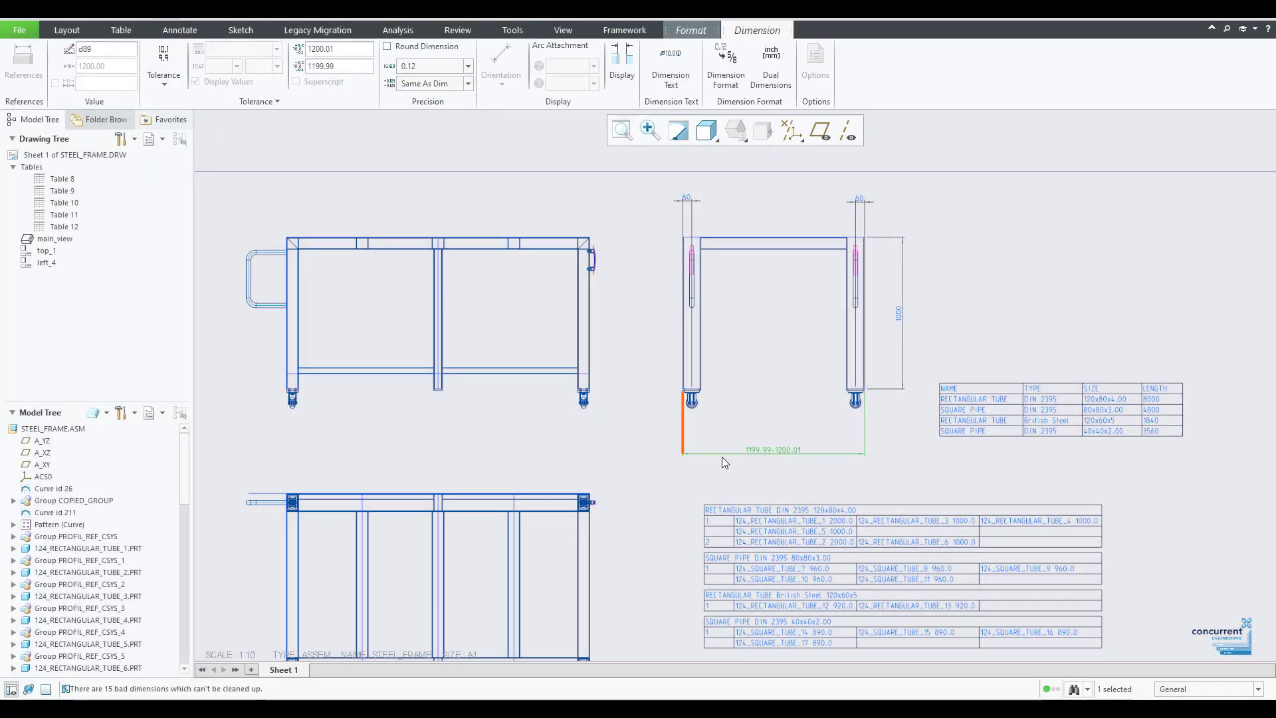
click(903, 313)
click(164, 75)
click(174, 128)
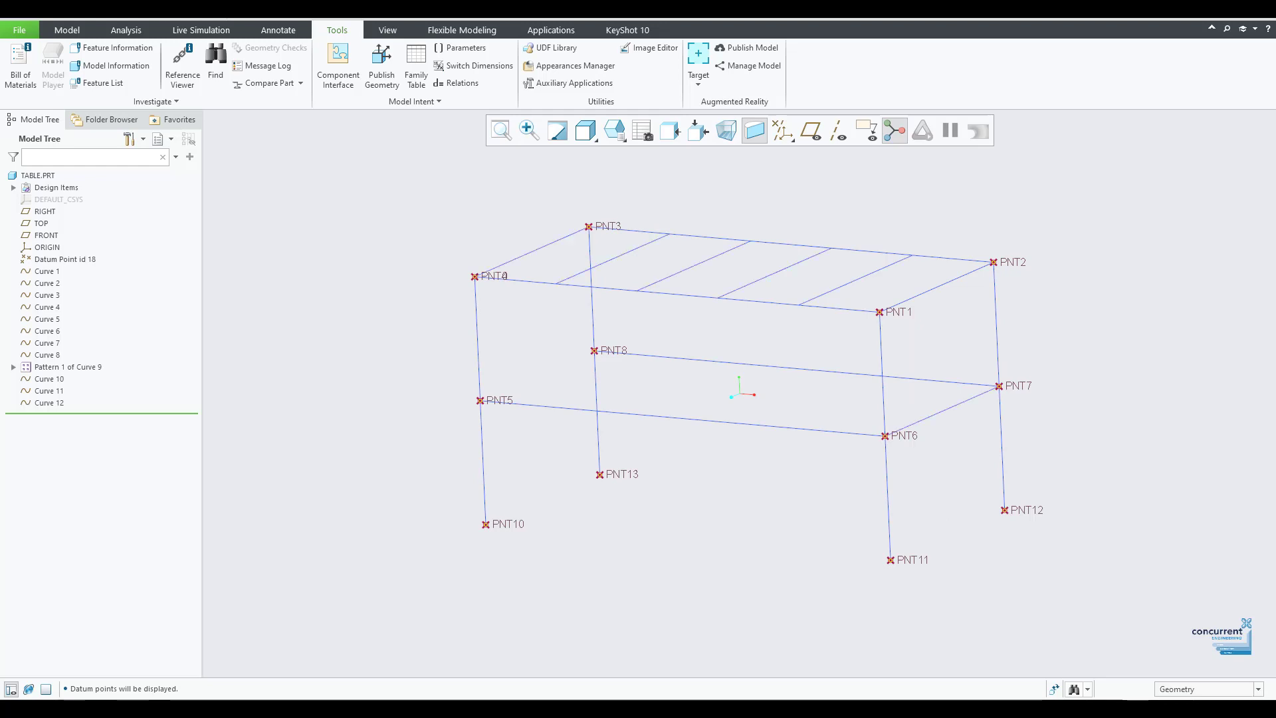
Step: Turn off the datum point display in the table's curve skeleton part
mouse_move(837, 429)
middle_down()
mouse_move(979, 448)
mouse_move(883, 436)
mouse_move(726, 470)
mouse_move(818, 449)
middle_up()
click(783, 131)
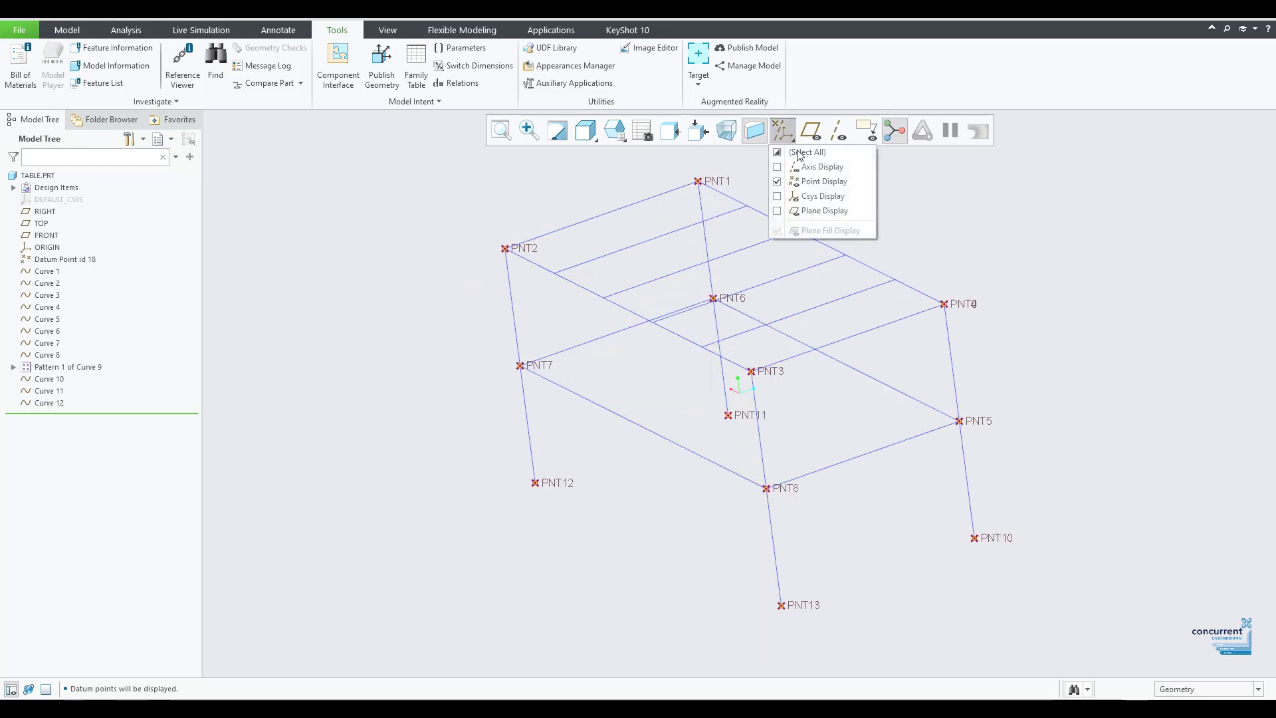
click(822, 181)
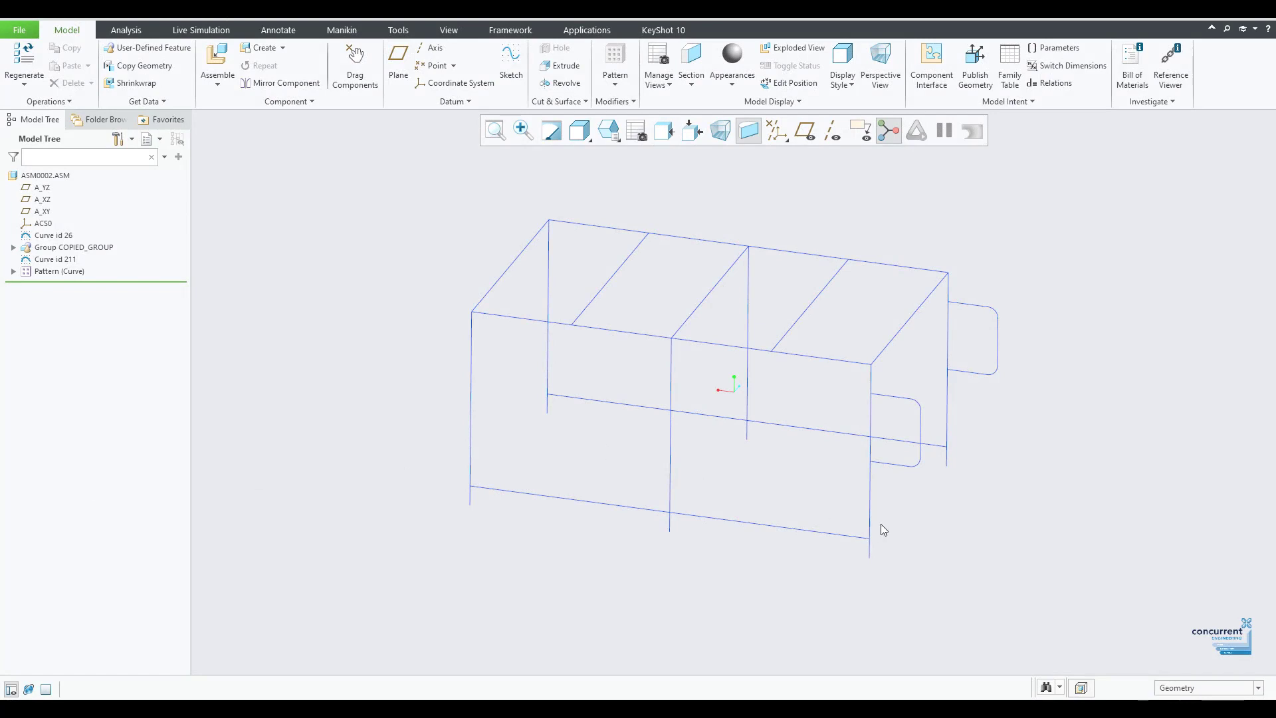
Step: Create a new framework project with the shortcut frame1 in the frame's curve skeleton assembly
middle_drag(1060, 490, 1031, 479)
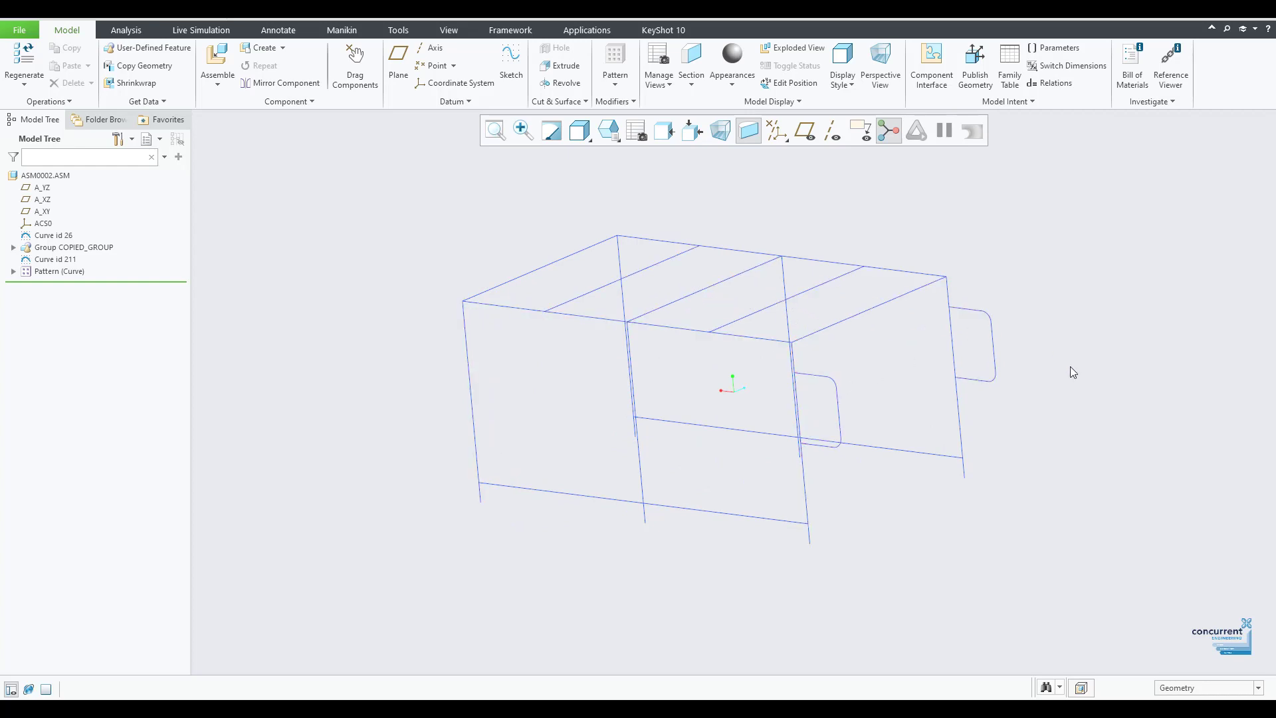
mouse_move(1057, 359)
middle_down()
mouse_move(944, 363)
mouse_move(888, 413)
mouse_move(931, 421)
middle_up()
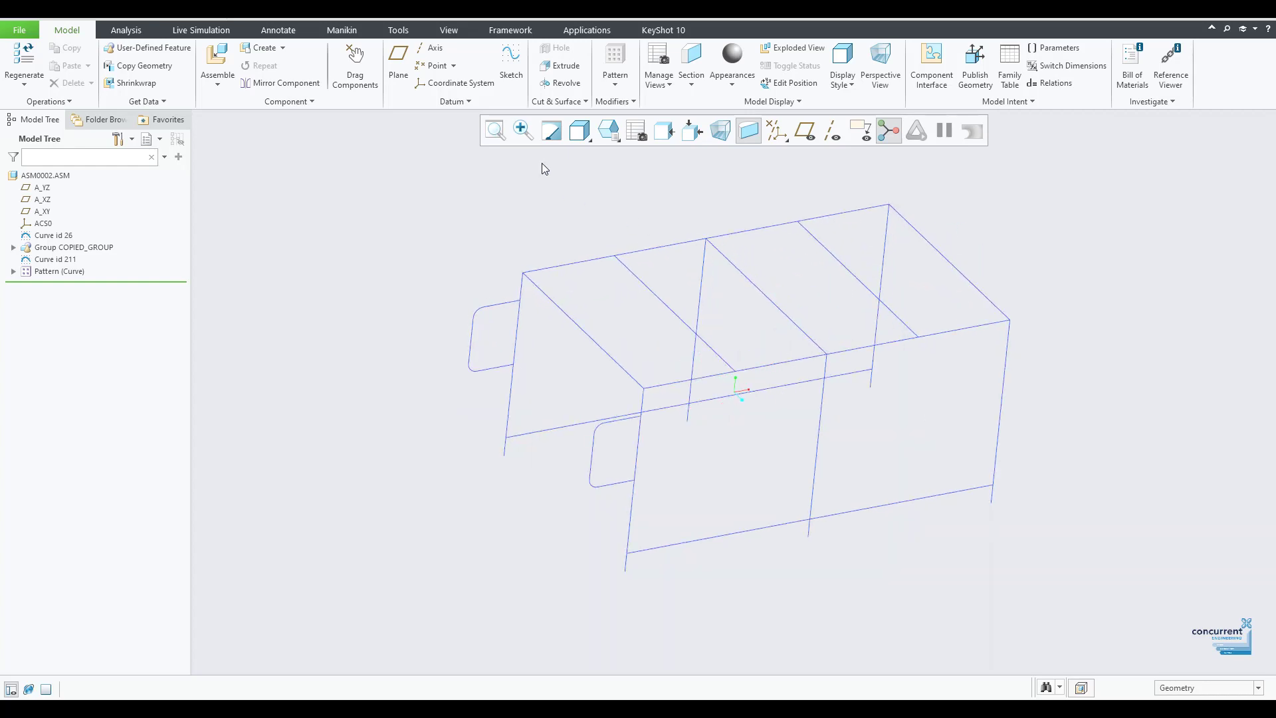
click(492, 131)
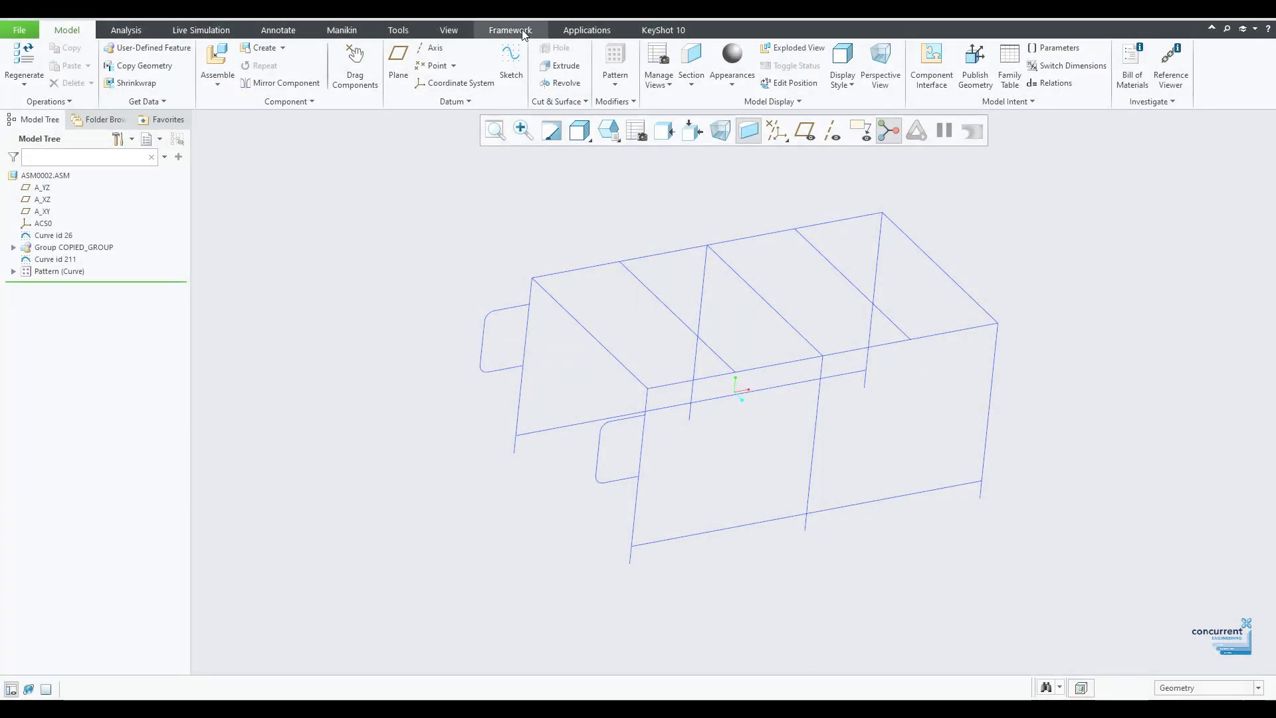
click(524, 33)
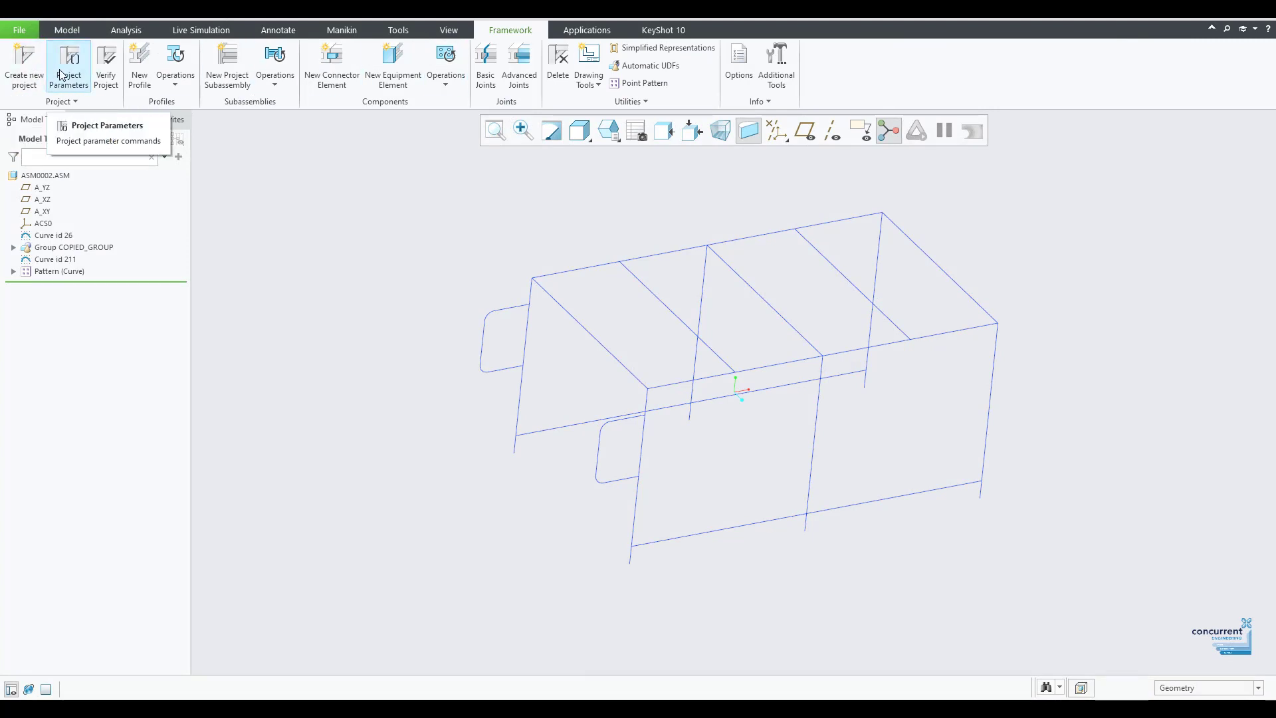
click(25, 63)
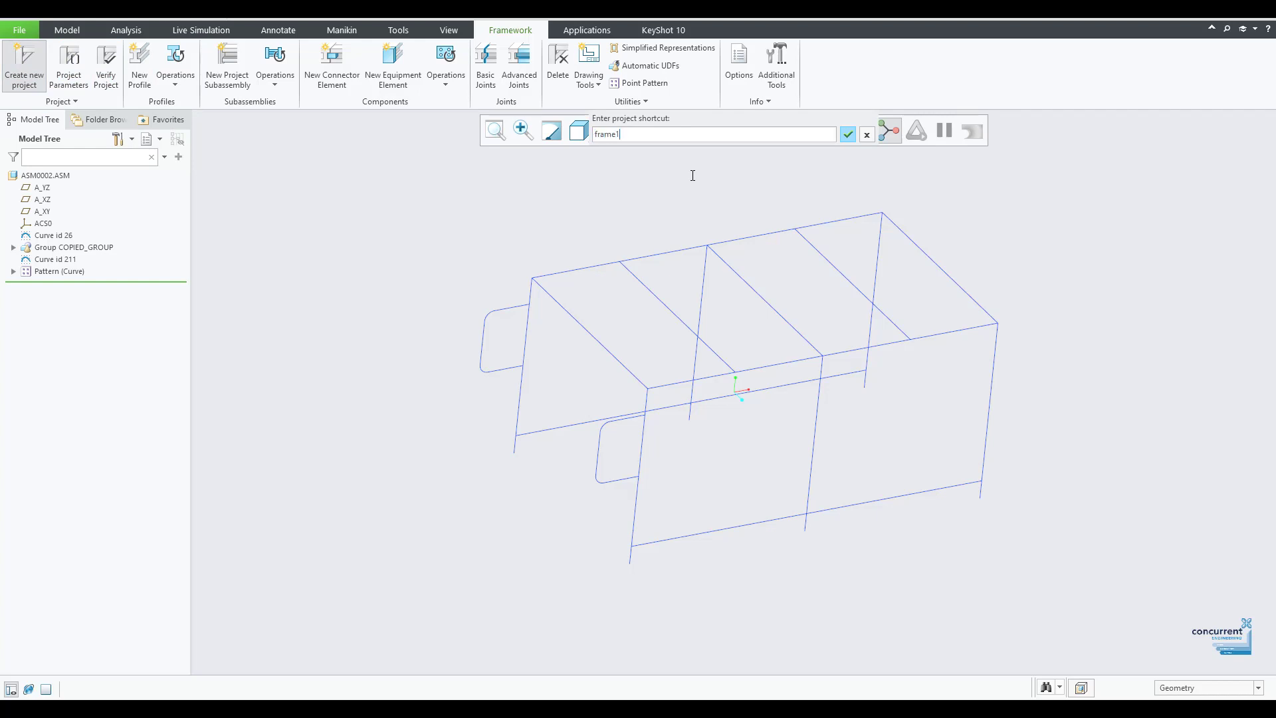
key(Return)
click(69, 66)
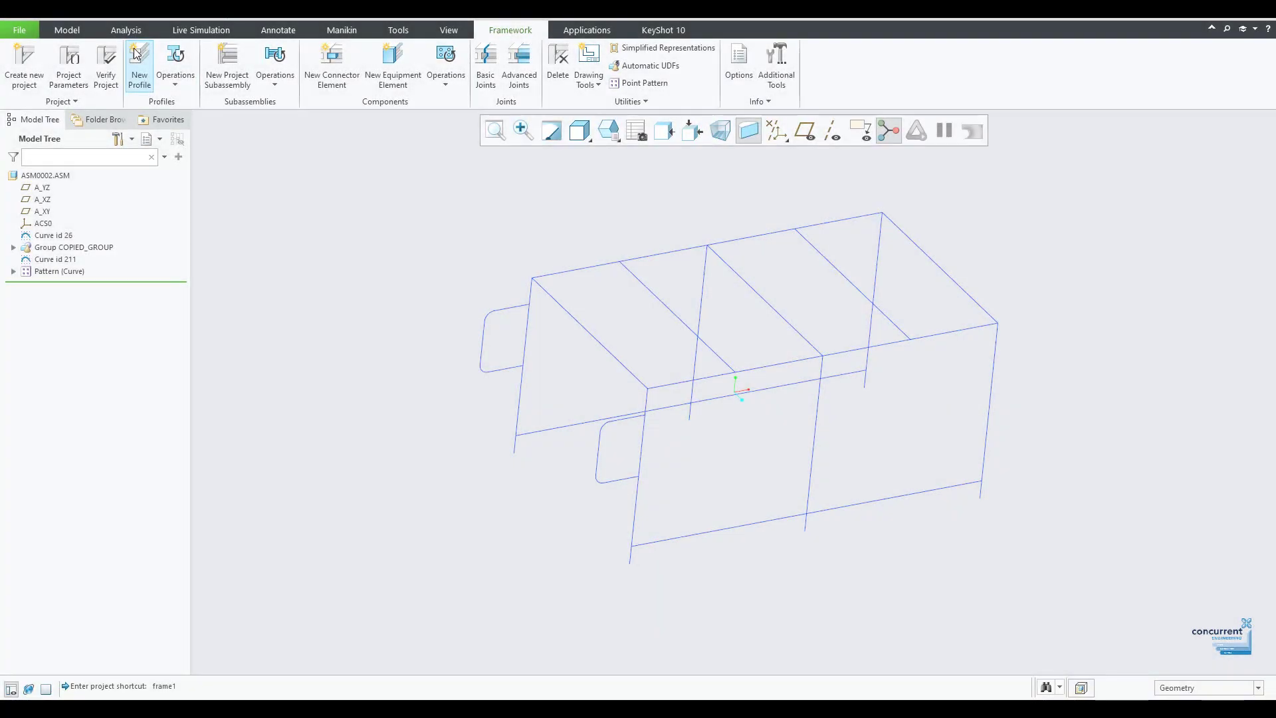
Step: Examine the section library for a new profile, covering the sheetmetal, Bosch, Kanya, Minitec, 8020 and Unistrut sections
click(136, 53)
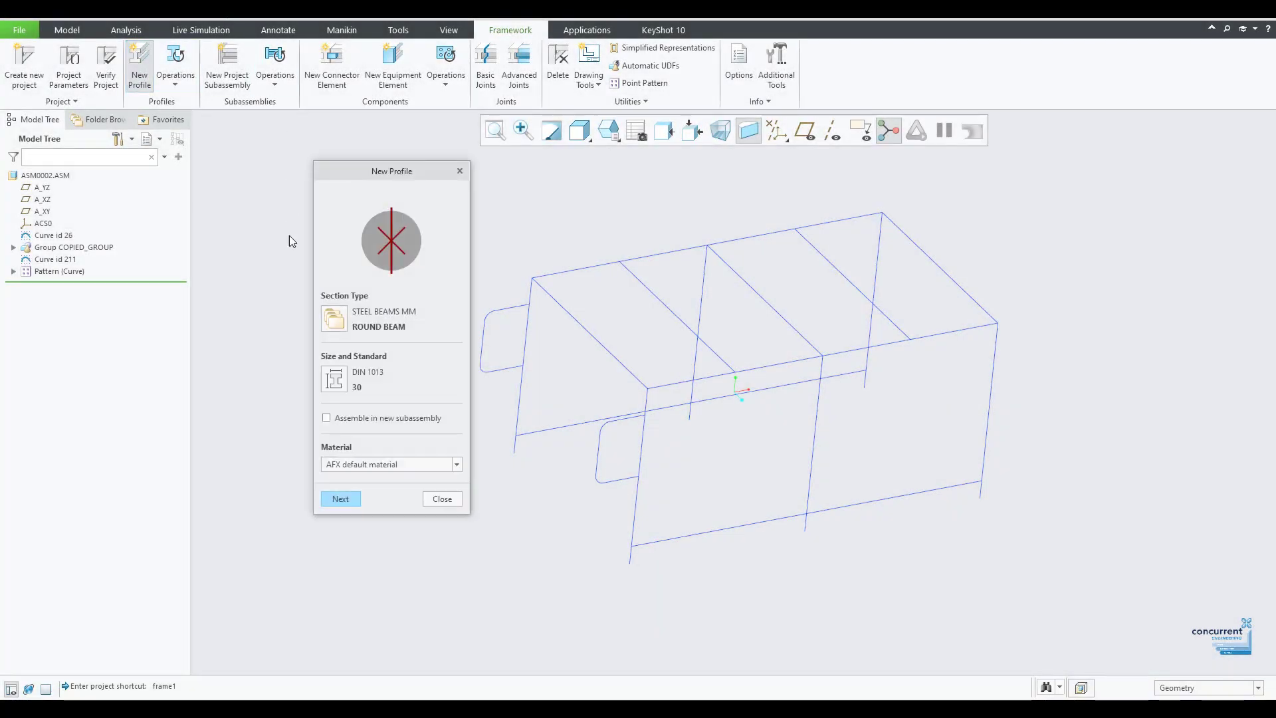
click(335, 318)
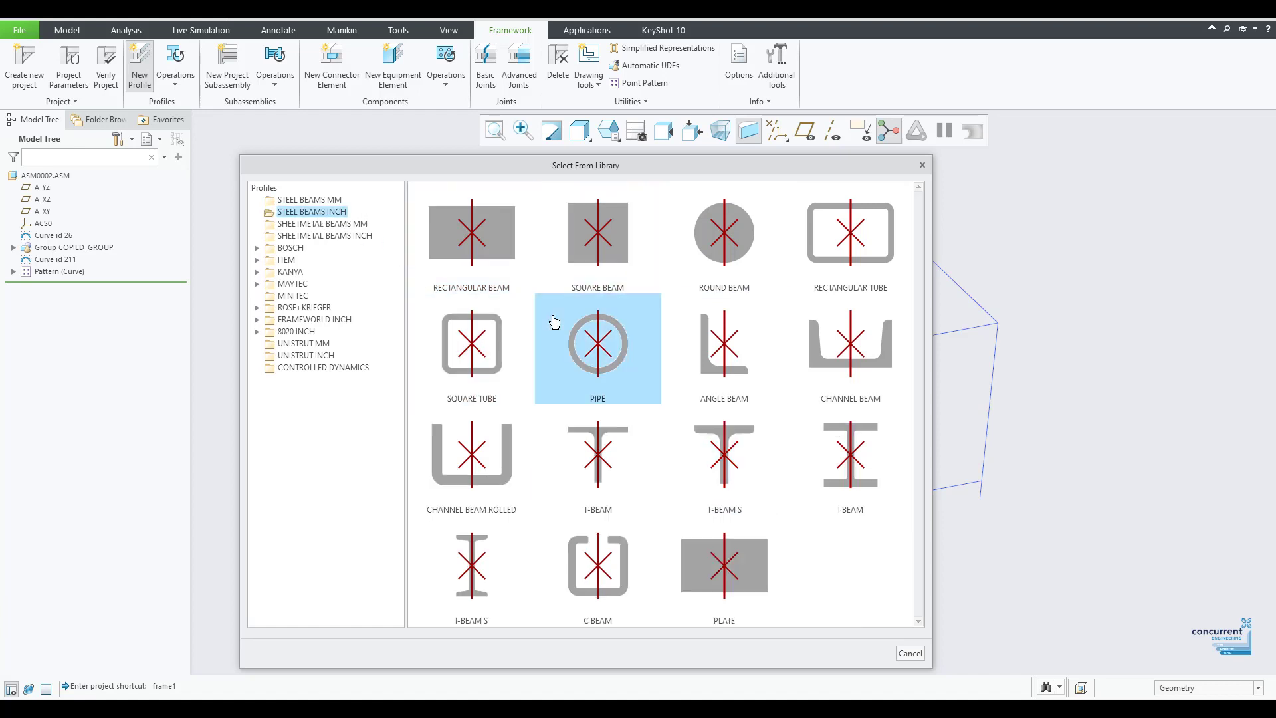
click(377, 225)
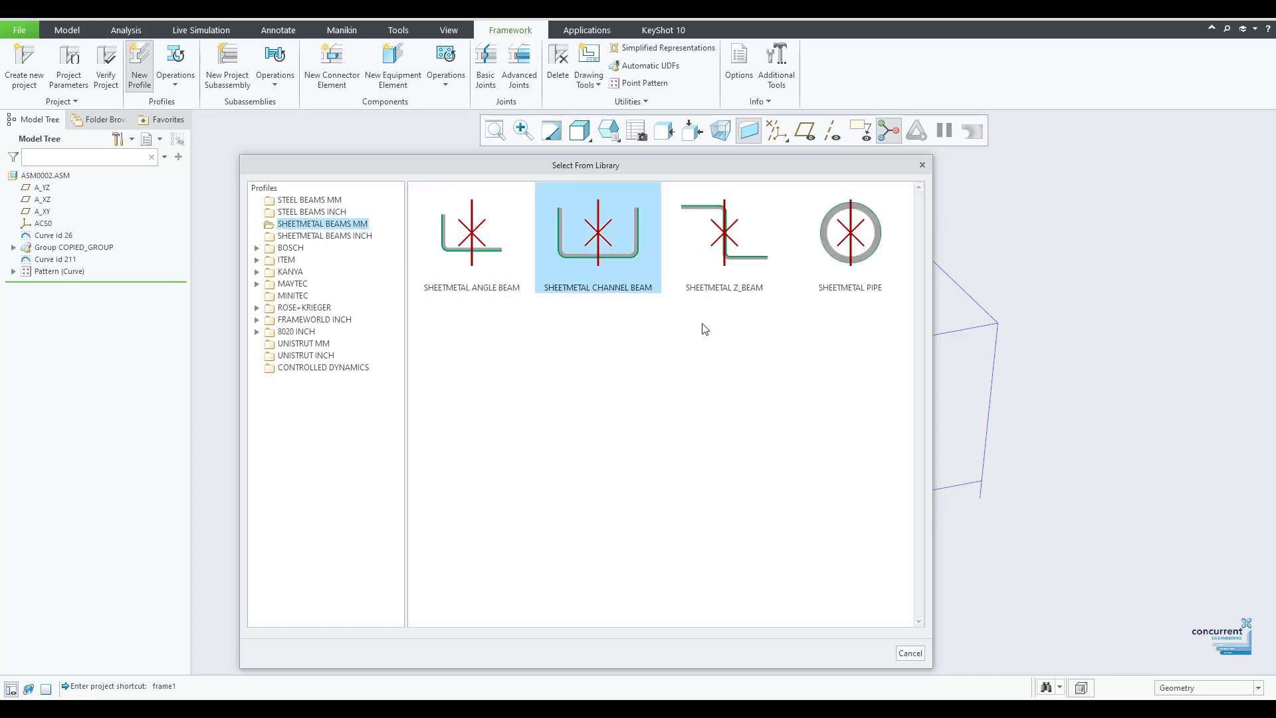
click(256, 248)
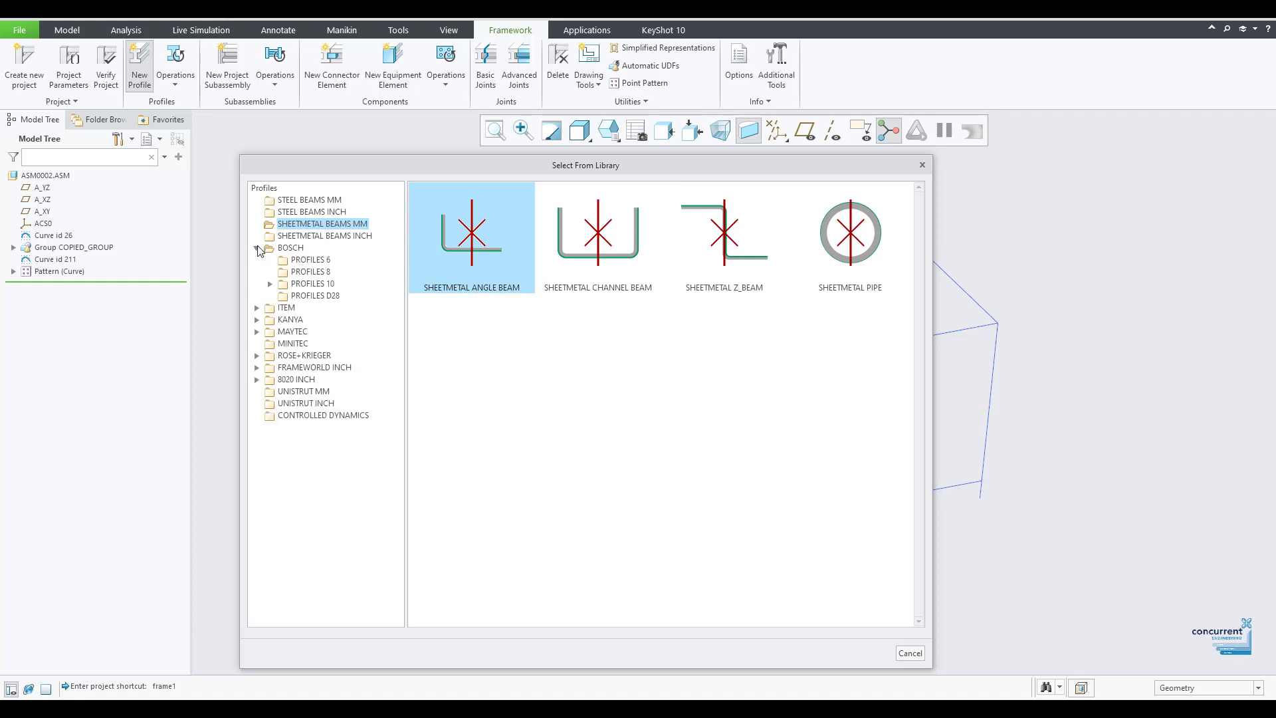
click(317, 272)
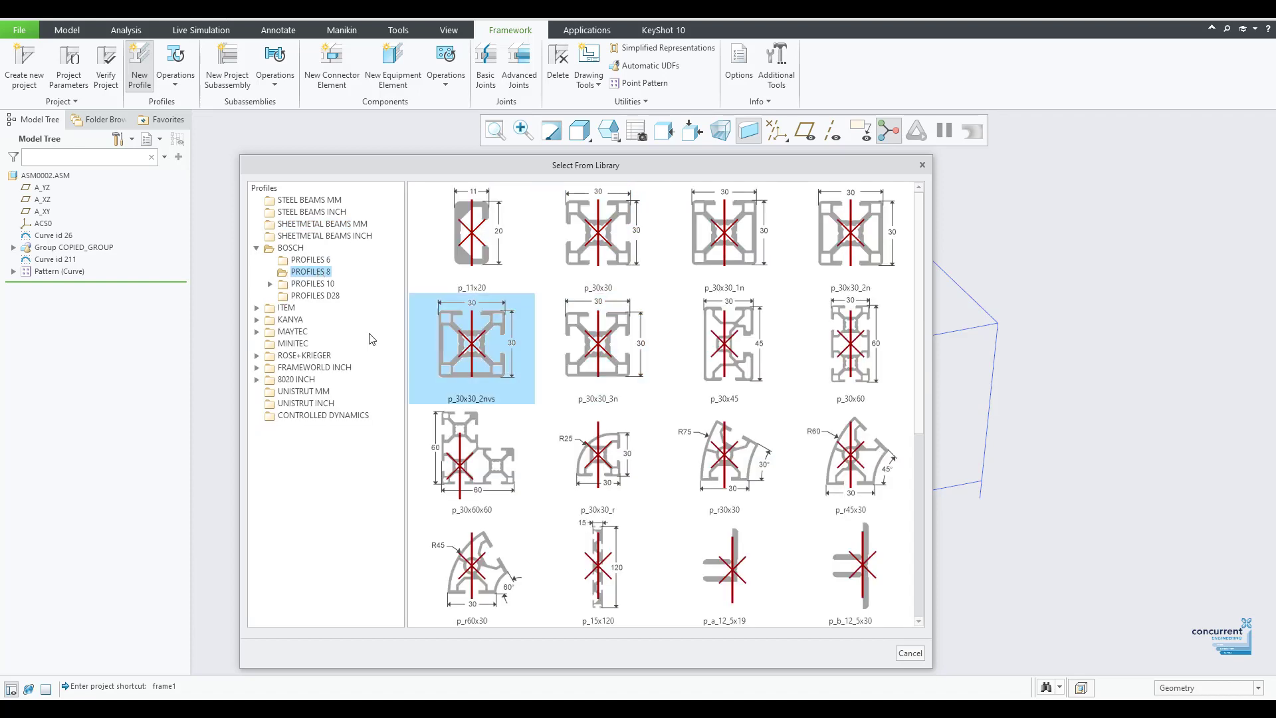
double_click(289, 320)
double_click(591, 255)
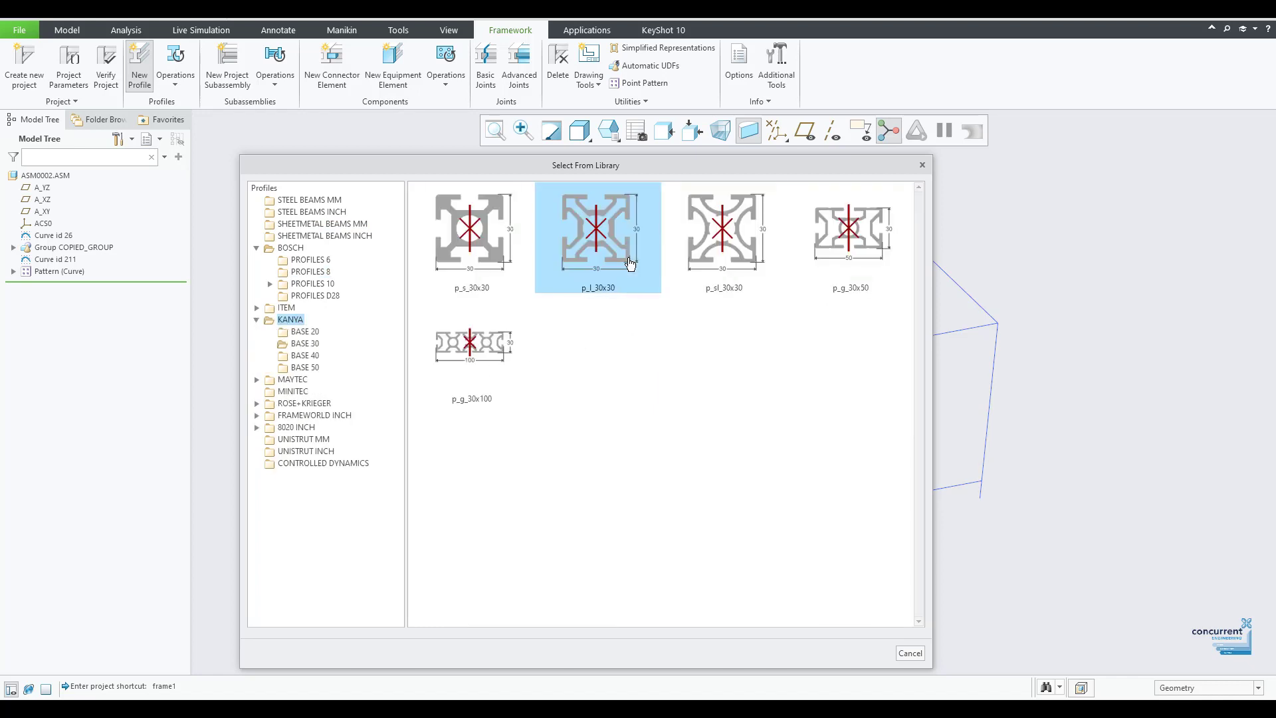
click(293, 391)
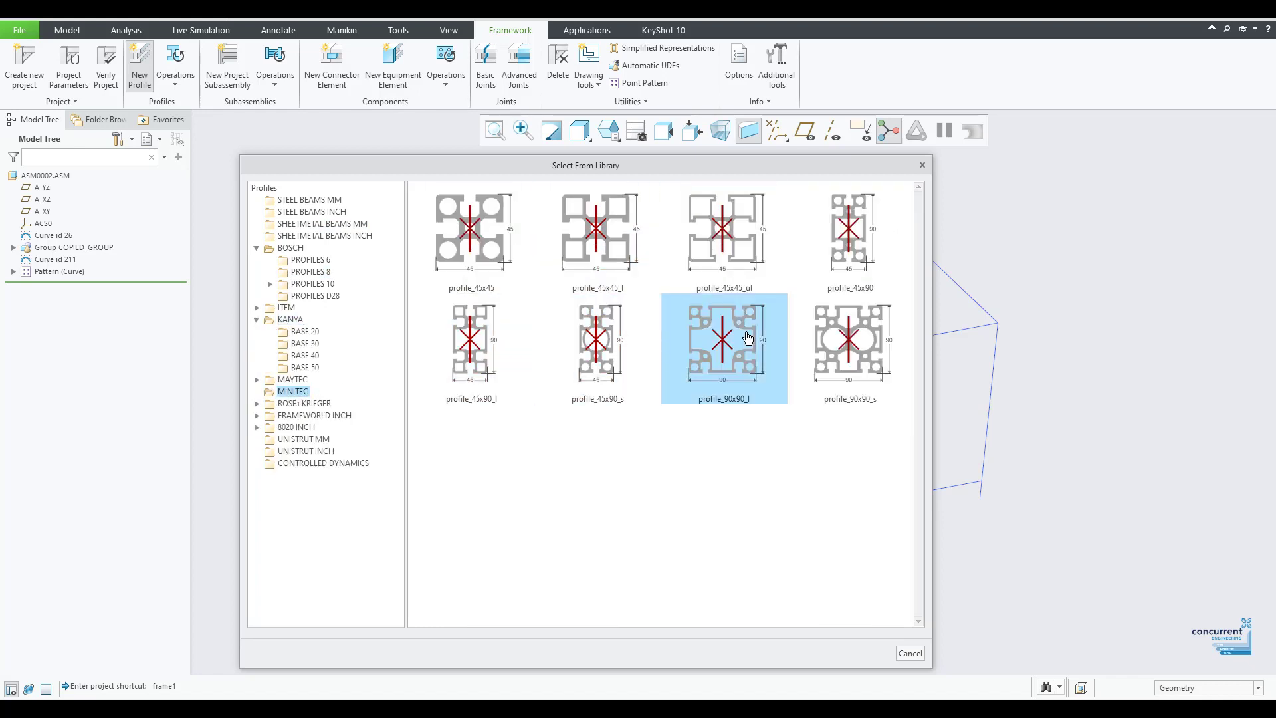
double_click(295, 427)
click(609, 247)
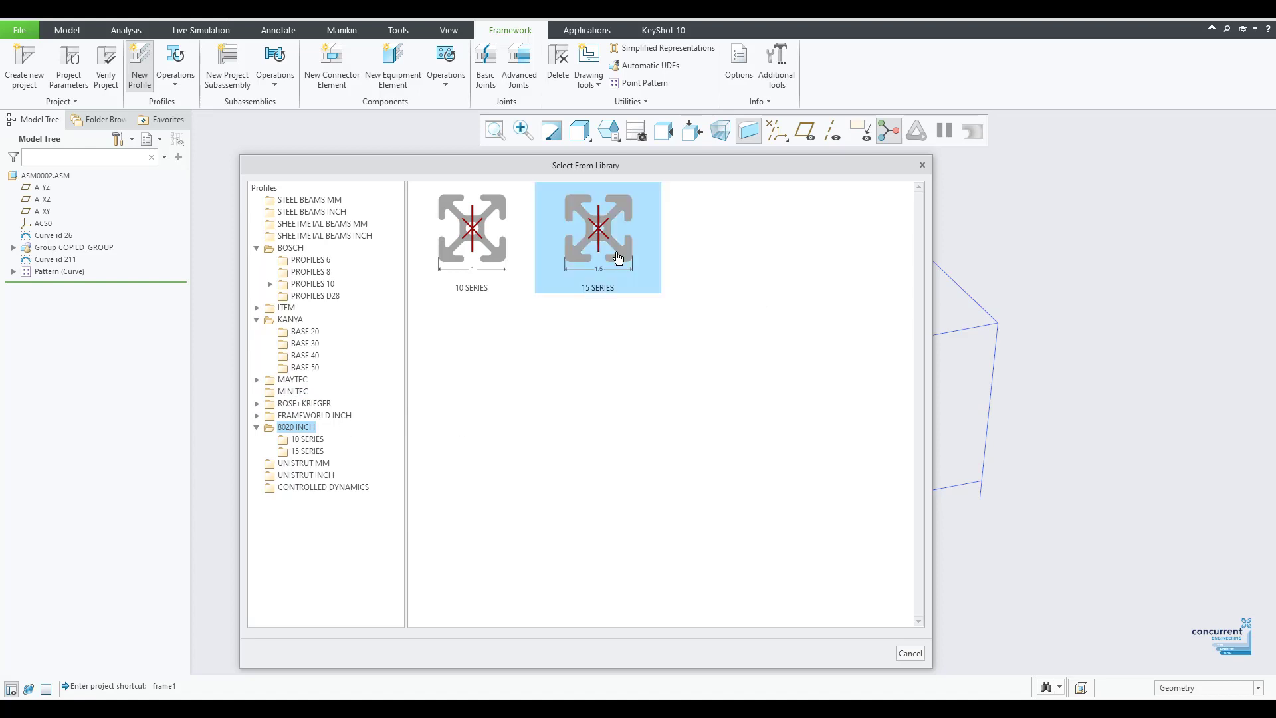
click(313, 462)
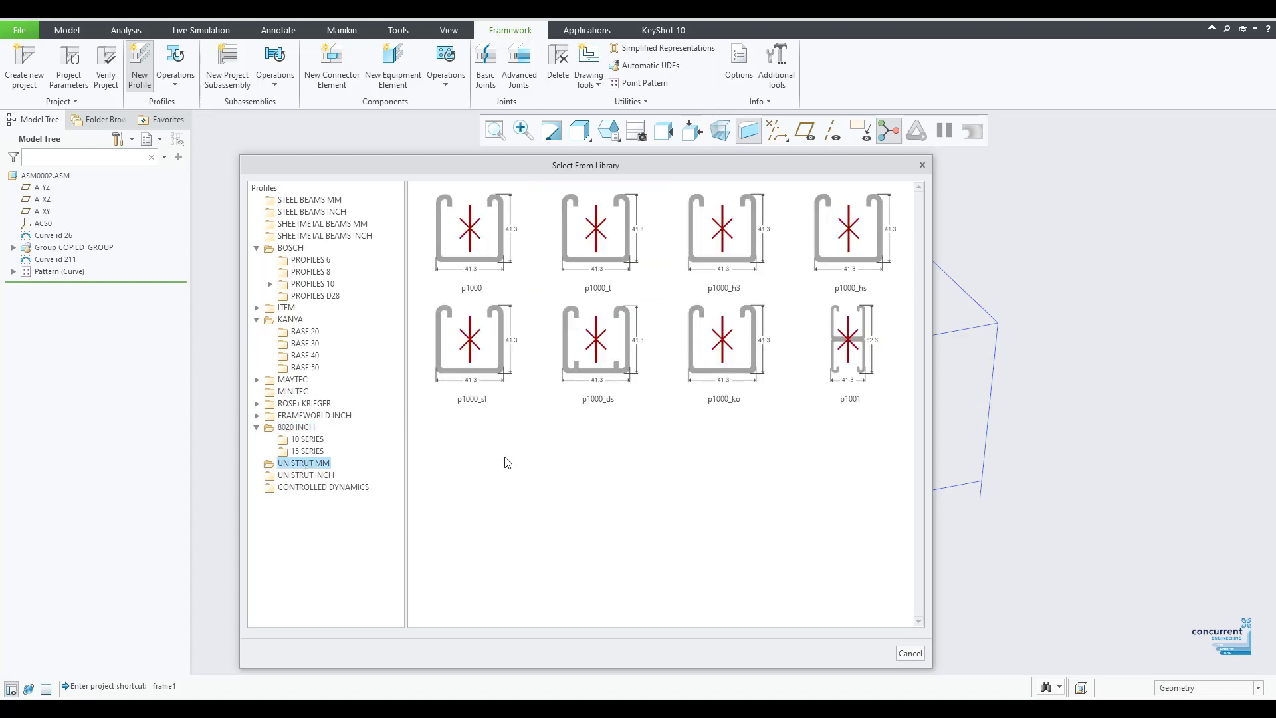
click(311, 489)
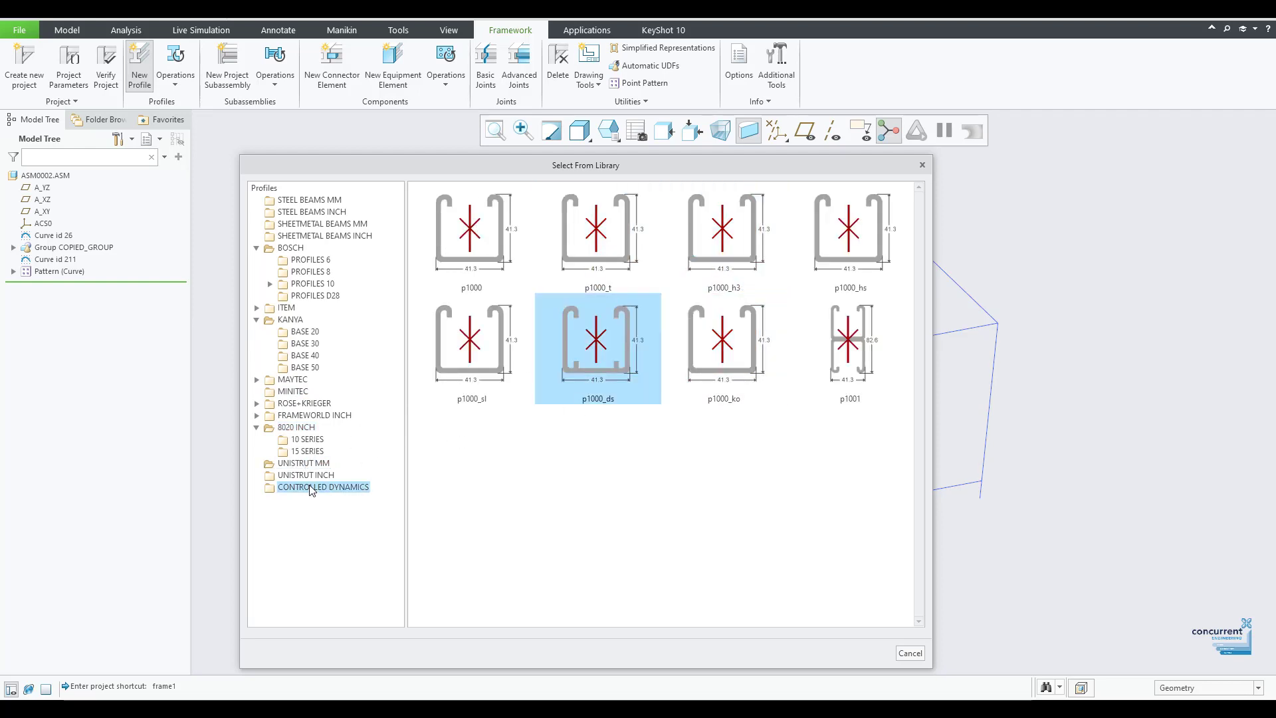
Step: Choose RECTANGULAR TUBE from the STEEL BEAMS MM library as the new profile's section
click(317, 199)
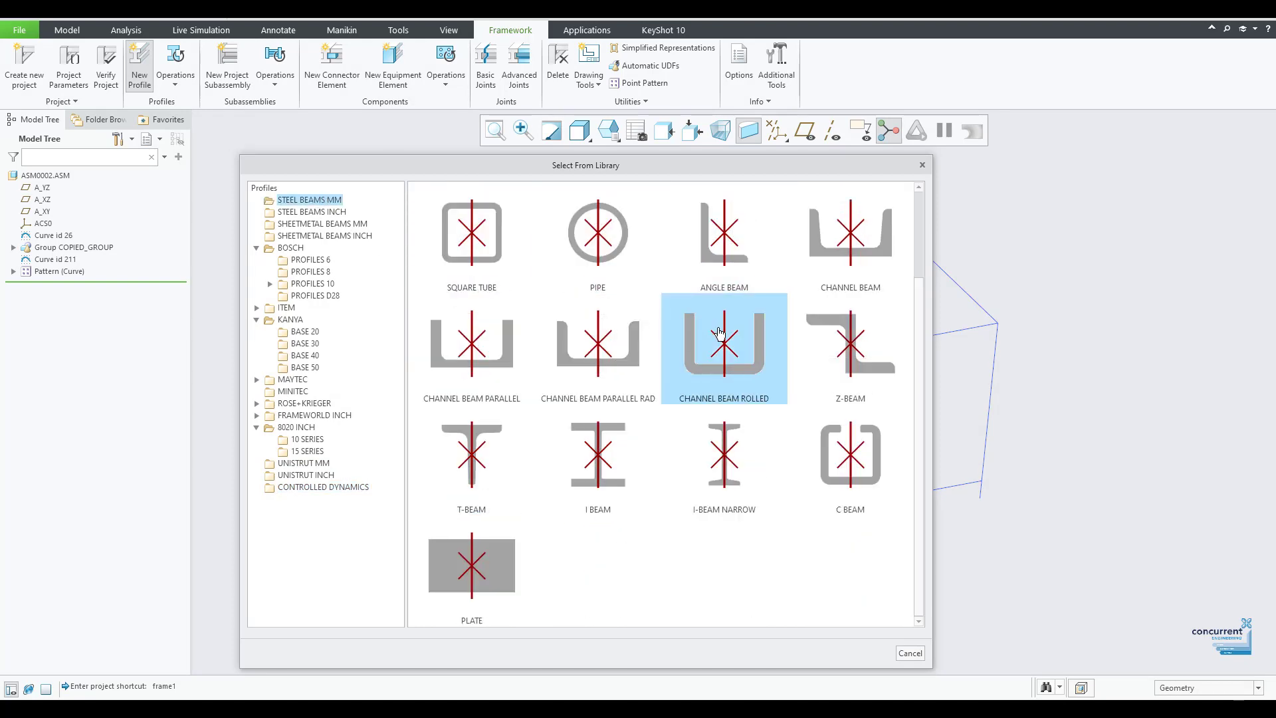
scroll(719, 333, up, 2)
click(848, 247)
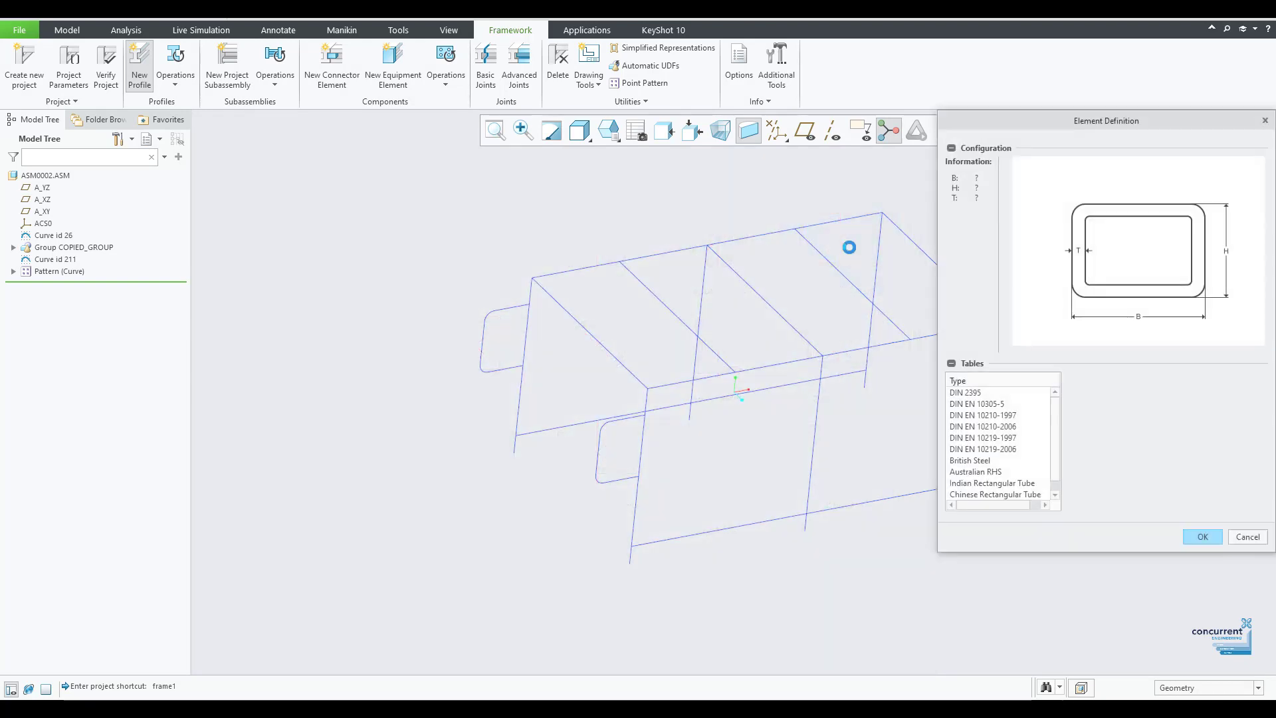
Step: Compare the rectangular tube standards and their sizes, and set the profile to DIN 2395, size 120x80x4.00
scroll(976, 412, down, 1)
scroll(985, 446, up, 1)
click(978, 394)
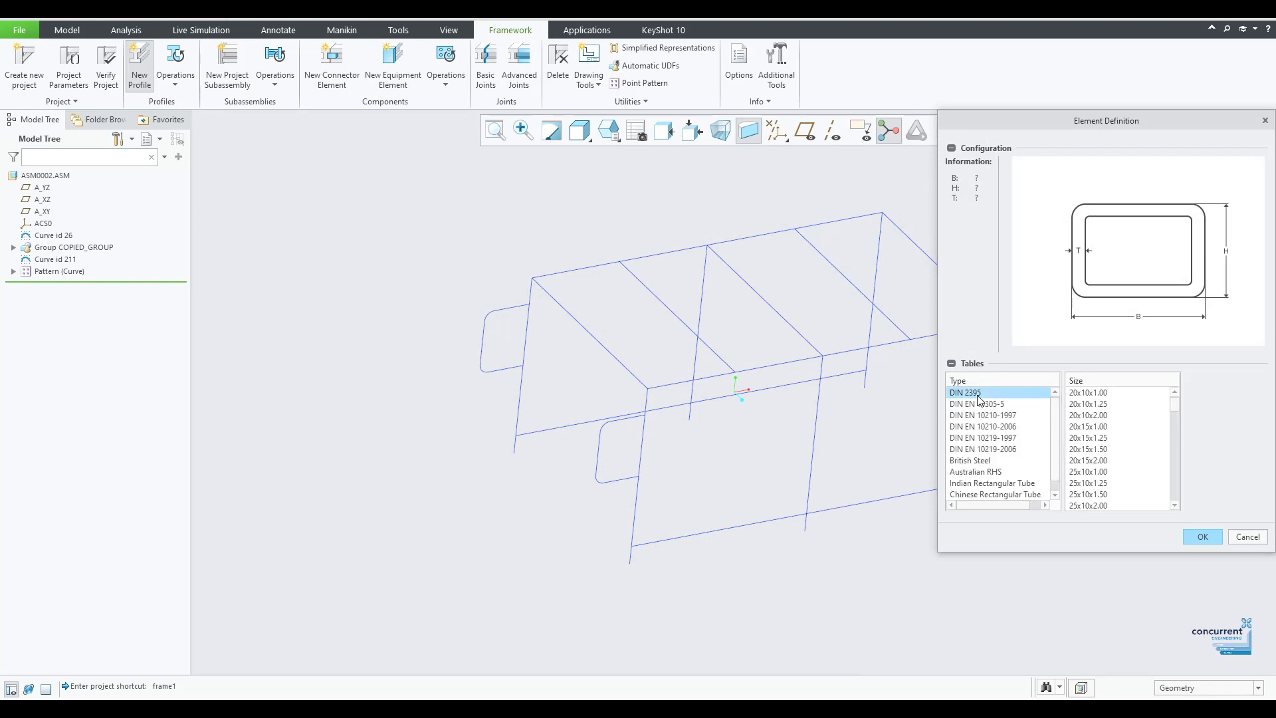
click(994, 428)
click(982, 460)
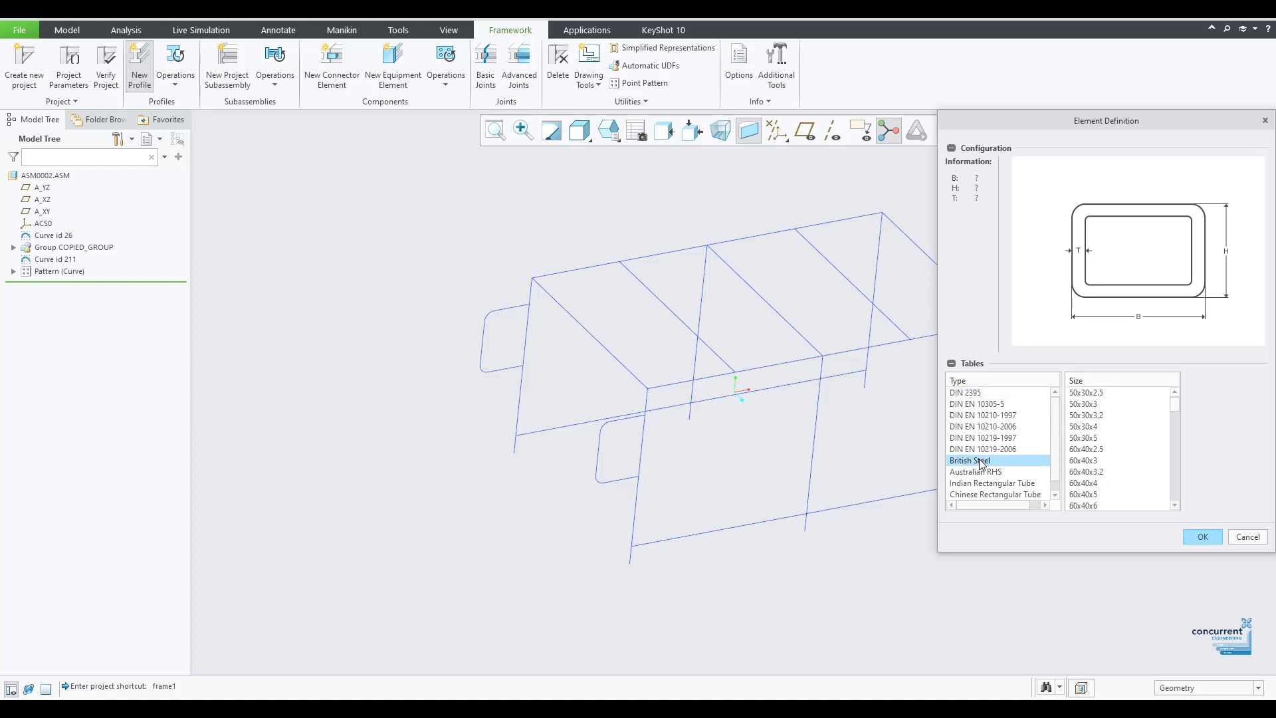
click(974, 472)
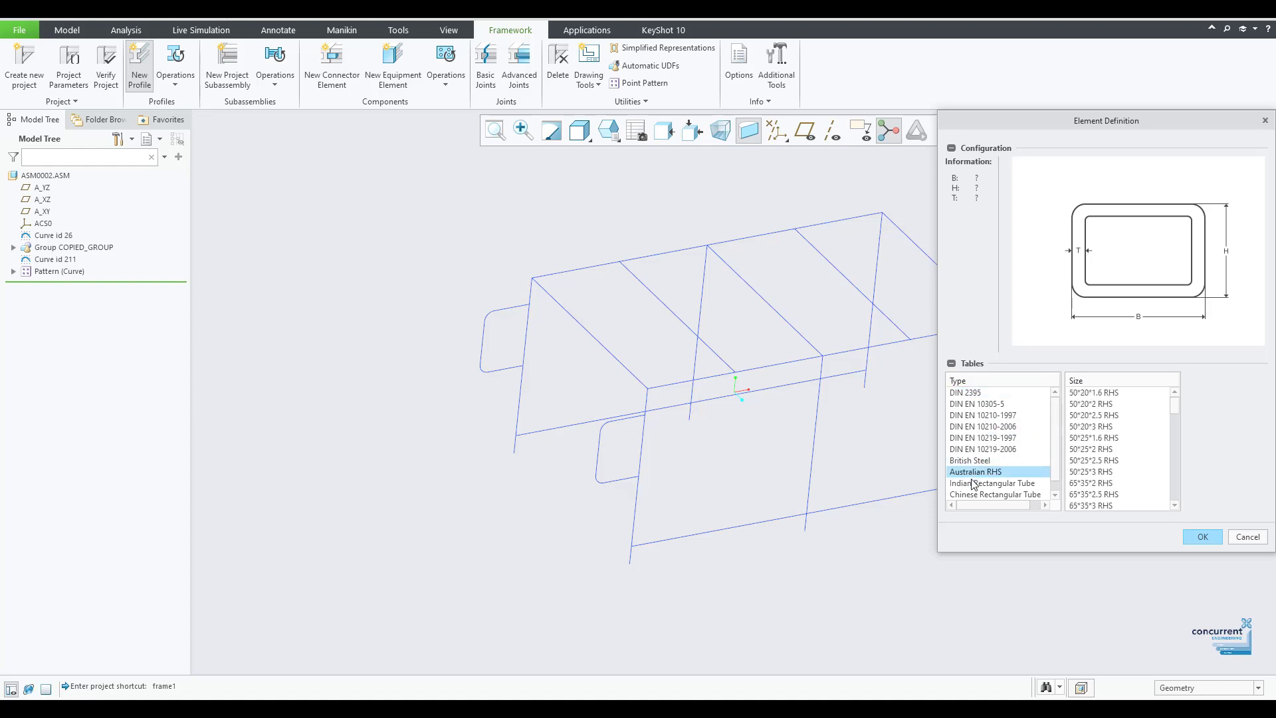
click(1203, 535)
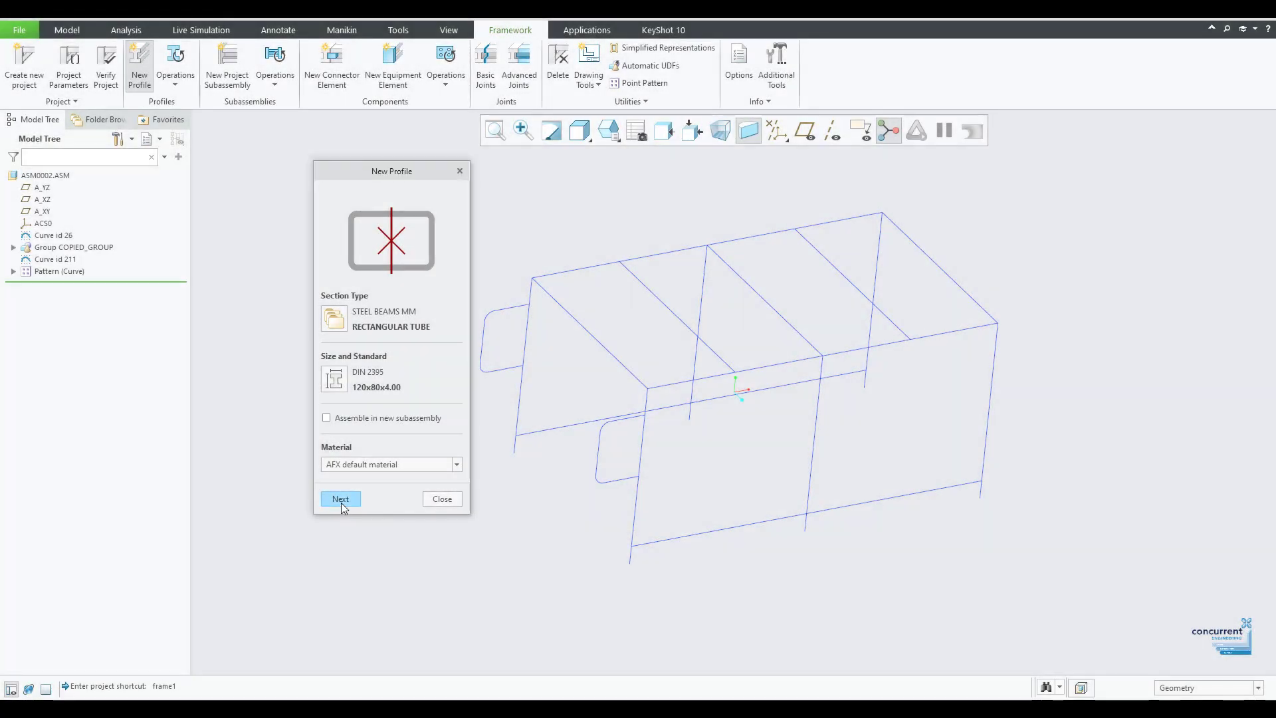
Step: Position the rectangular tube along the rear long upper curve, rotate its section, and repeat it along the front long upper curve
click(341, 500)
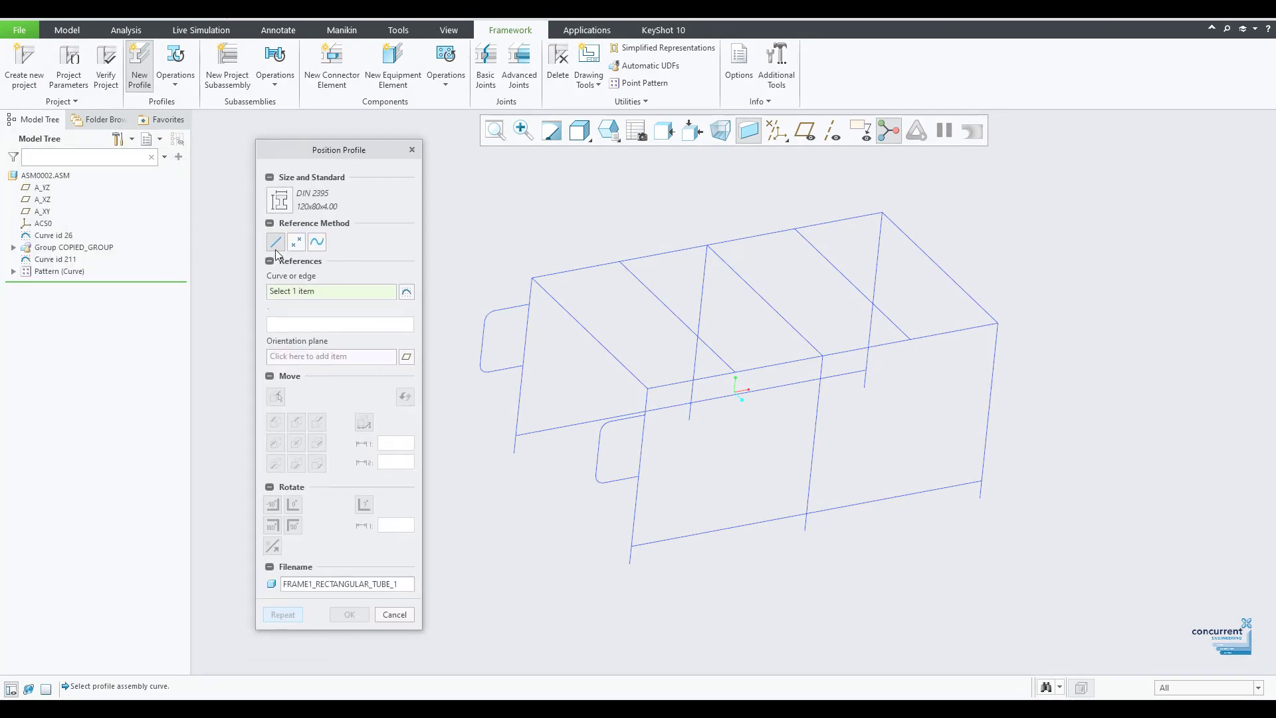
click(561, 279)
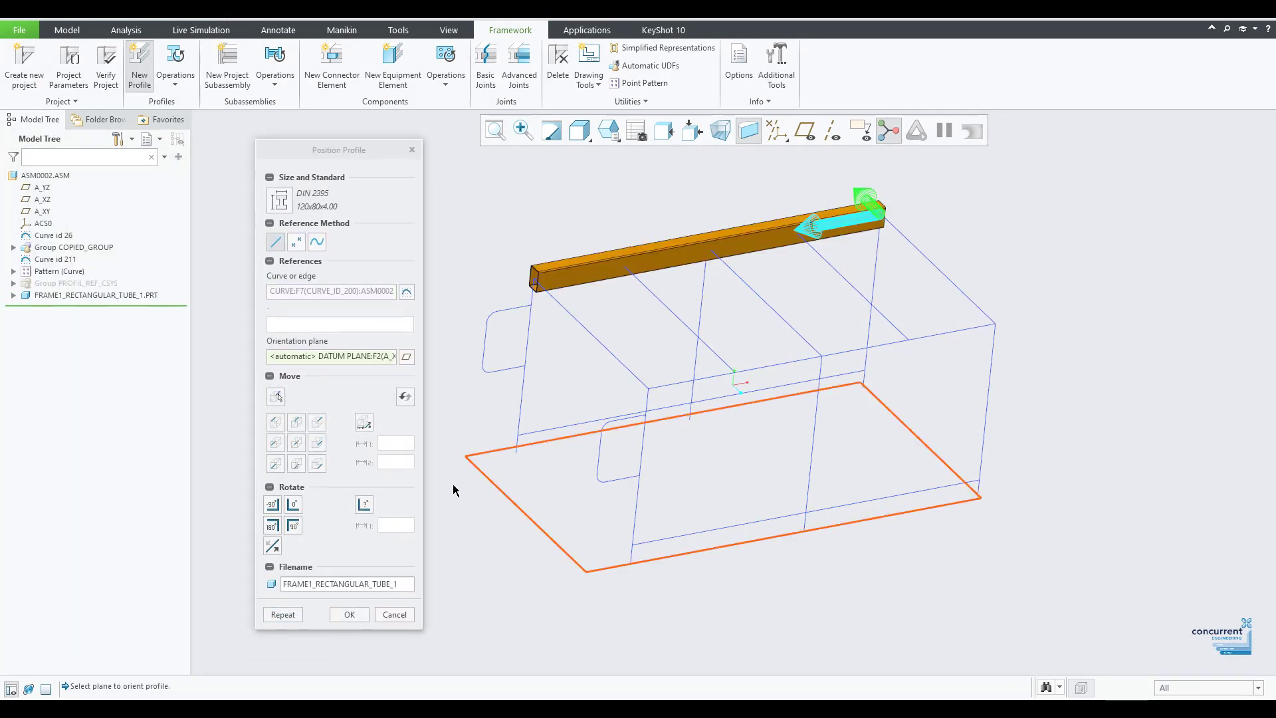
click(278, 507)
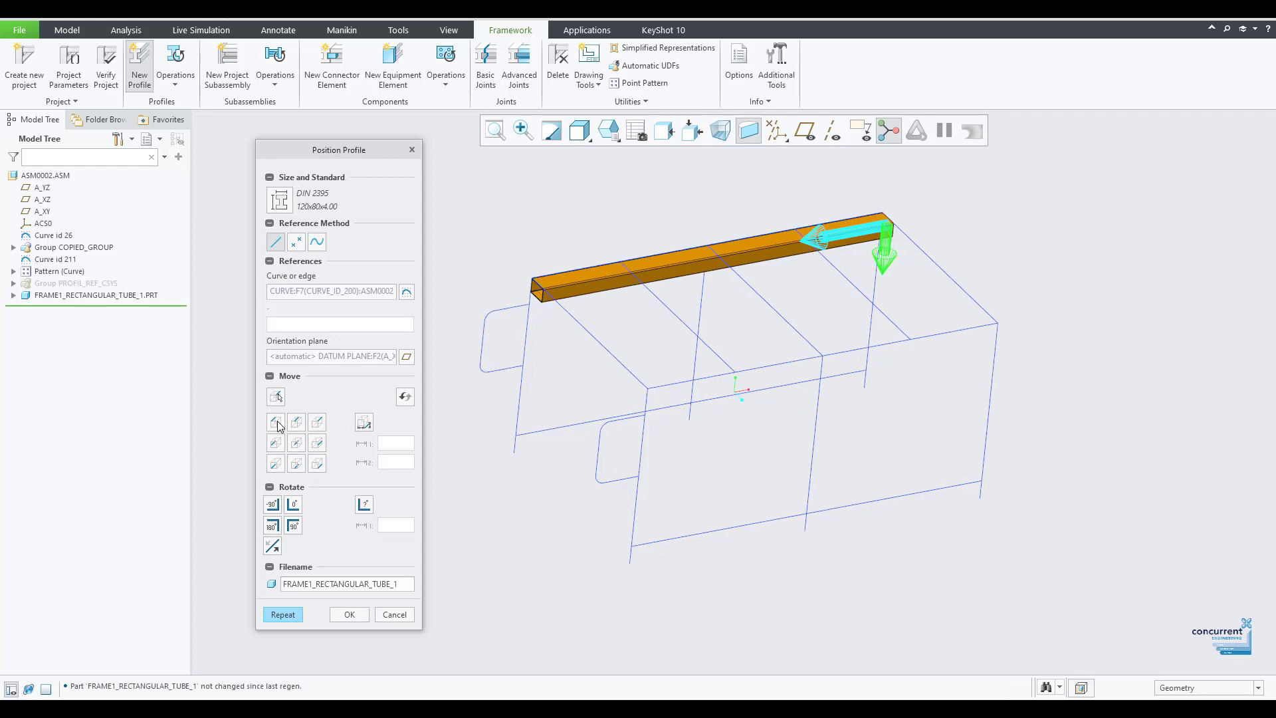
click(284, 616)
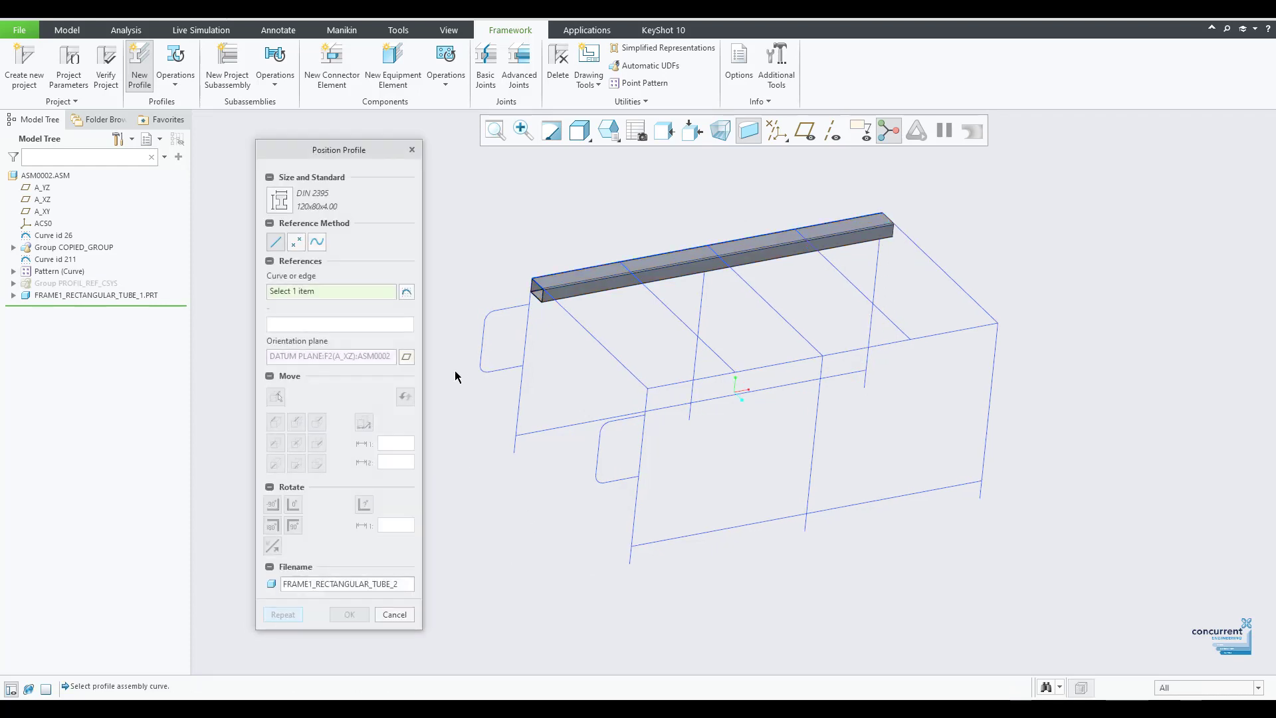
click(706, 378)
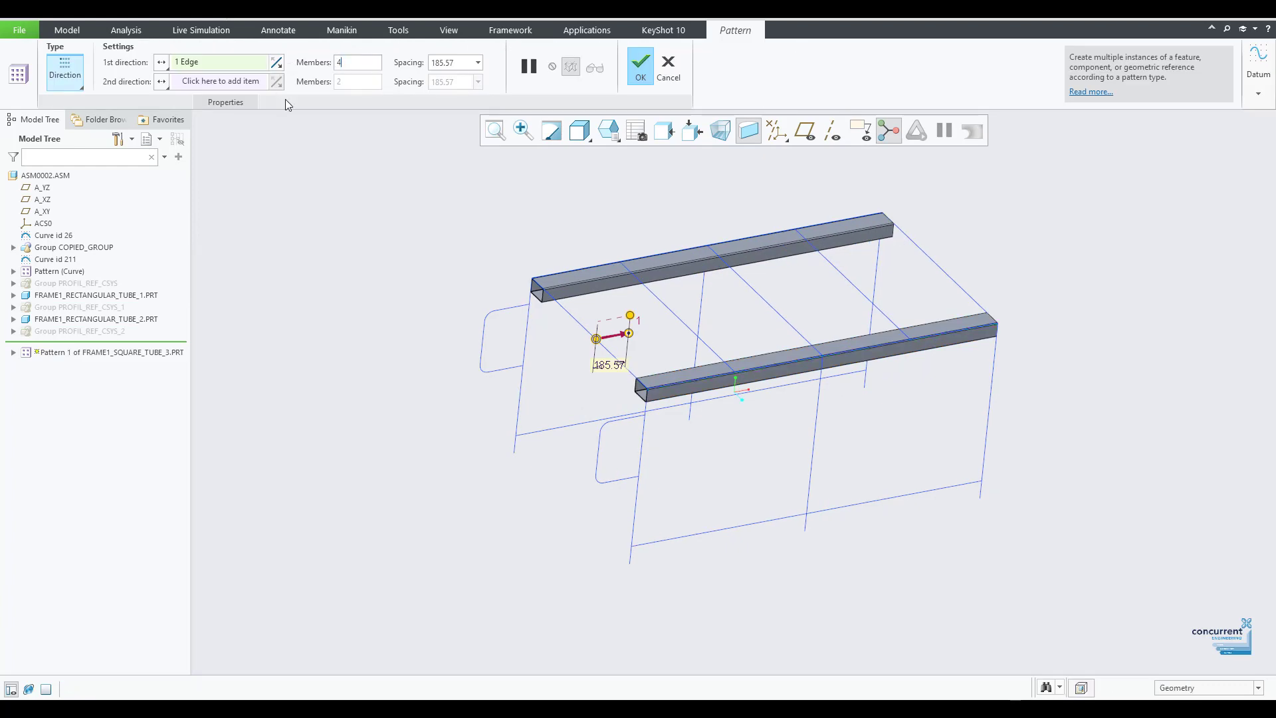
Step: Pattern the square tube in one direction along the front rectangular tube's edge, with 4 members spaced 500
key(Return)
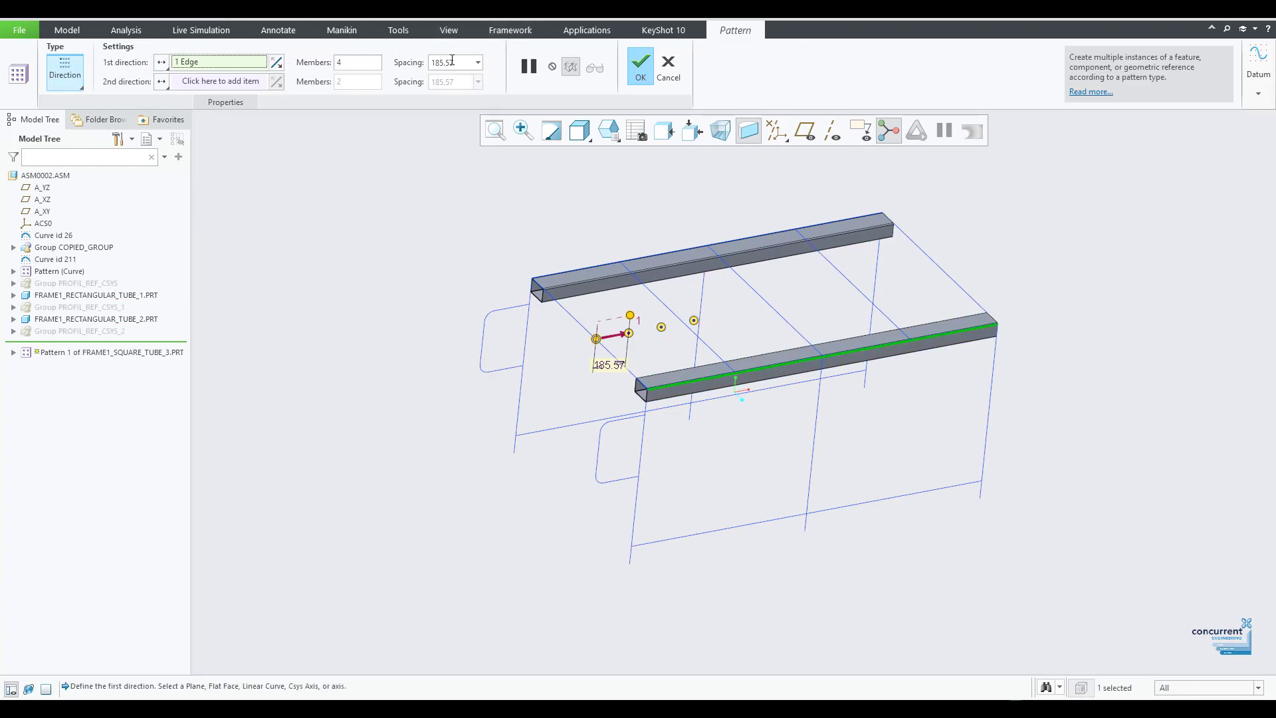
double_click(452, 62)
text(500)
key(Return)
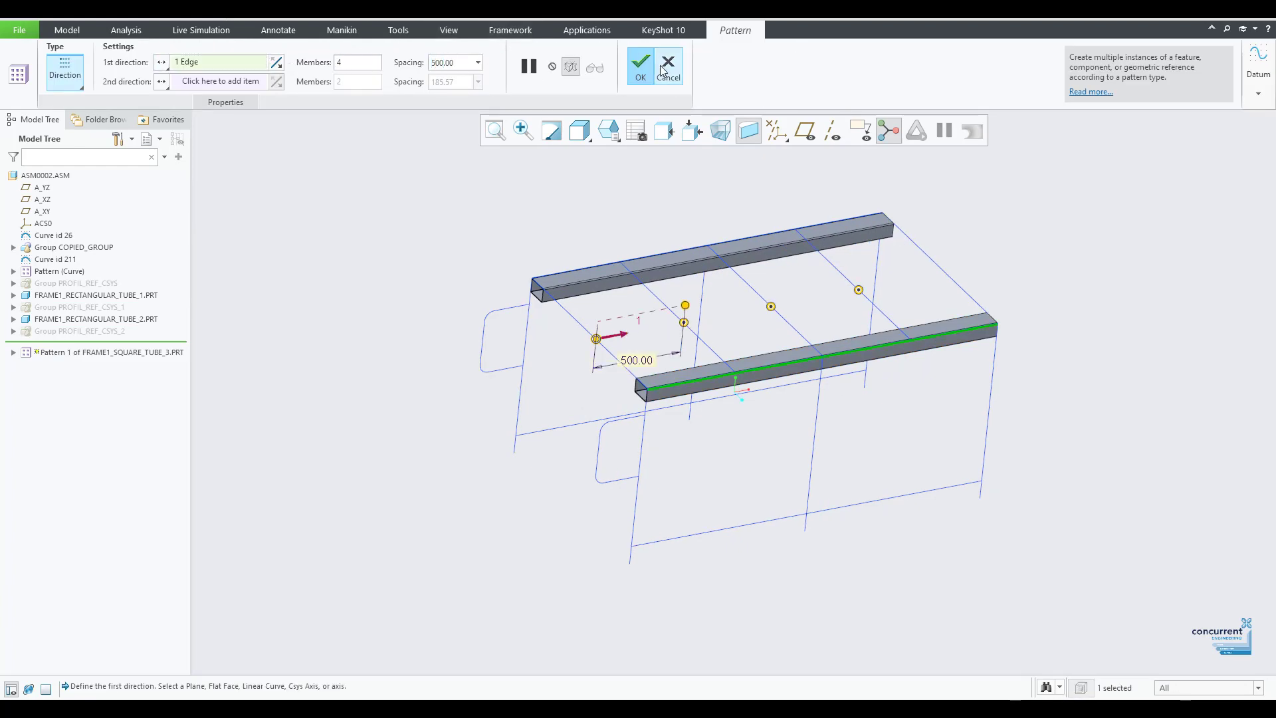
click(644, 66)
middle_drag(1064, 182, 1158, 275)
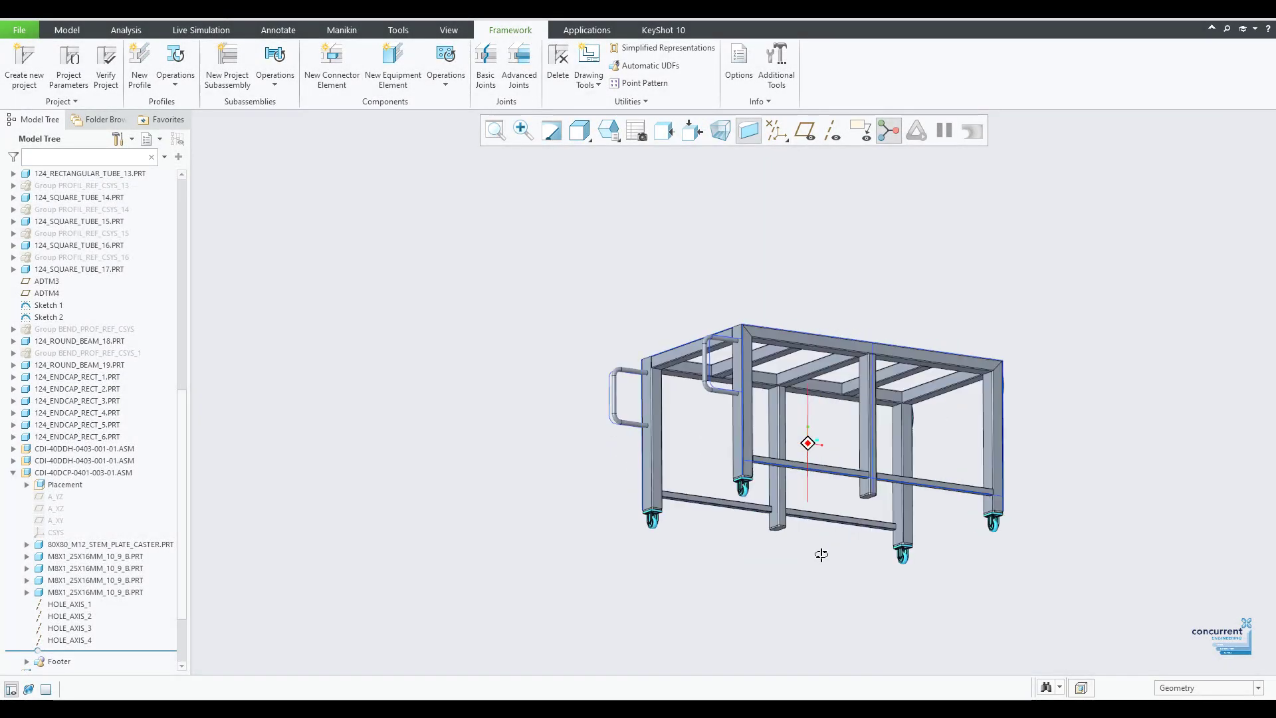
Step: Inspect the frame from several sides and look through the panel and caster models in the equipment library's doors_and_floor folder
scroll(821, 554, down, 5)
scroll(638, 530, up, 6)
middle_drag(726, 483, 781, 374)
key(ctrl+d)
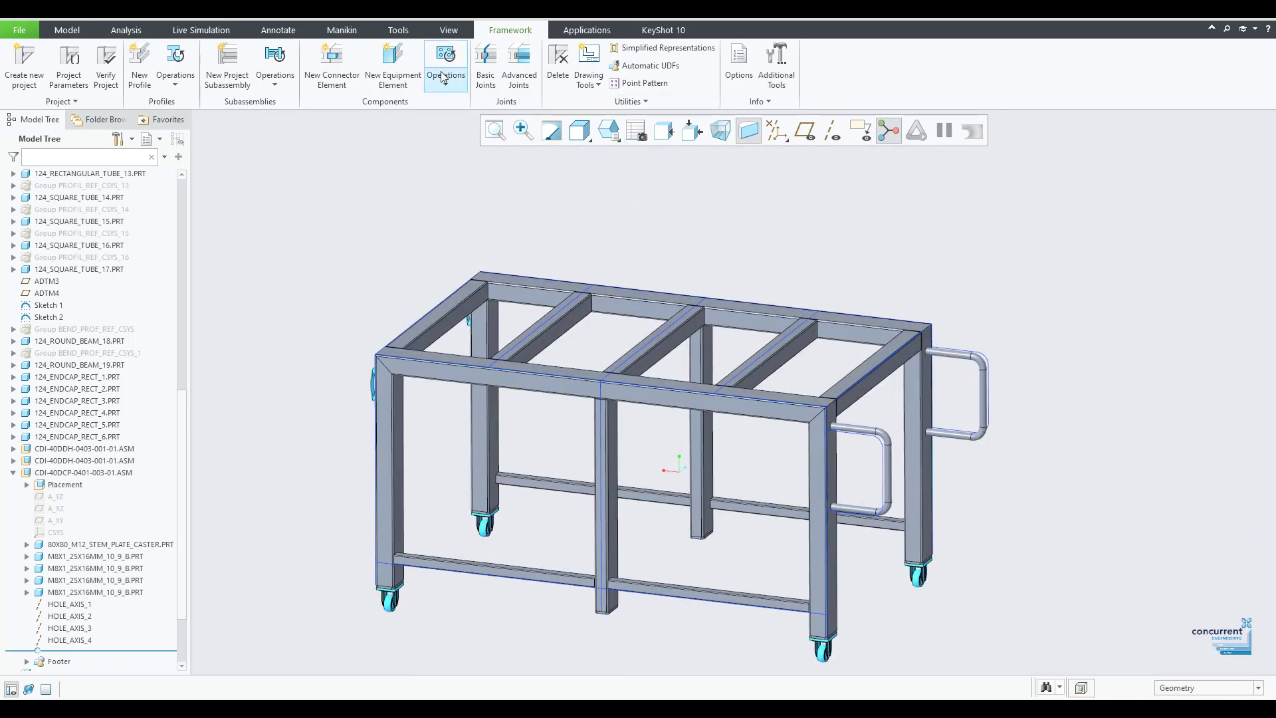
click(412, 70)
click(438, 362)
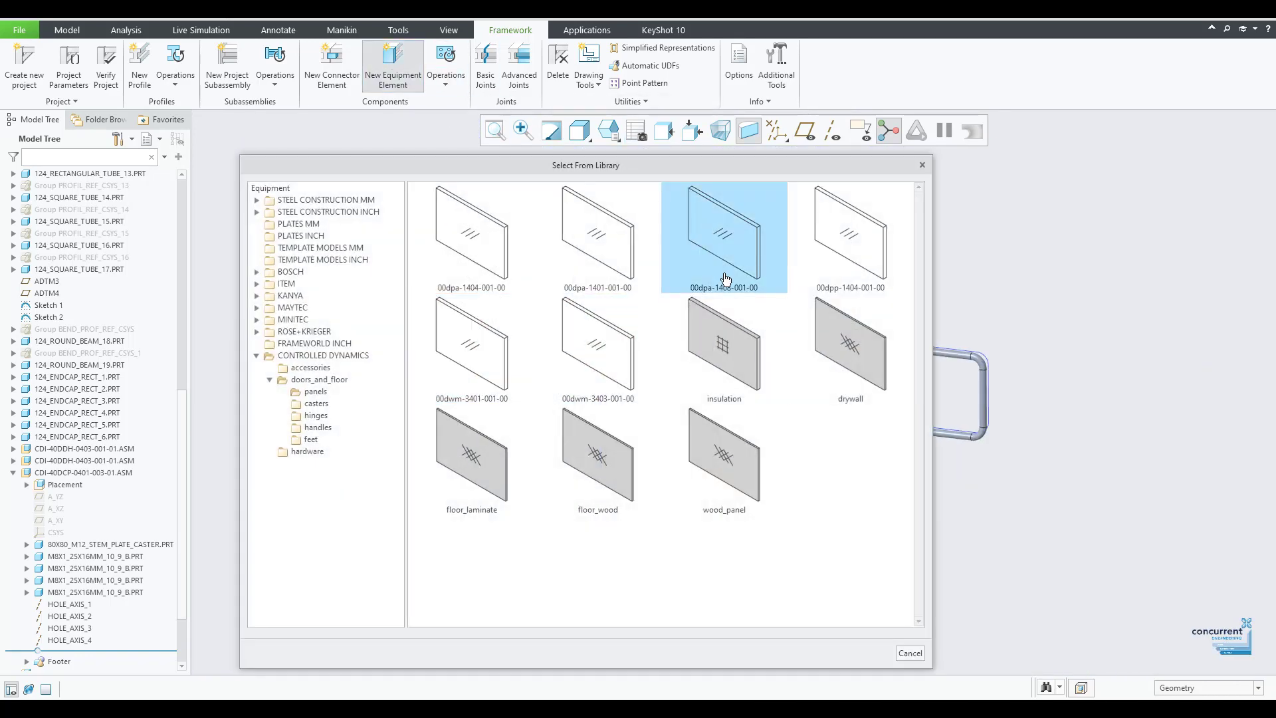
double_click(492, 275)
click(442, 424)
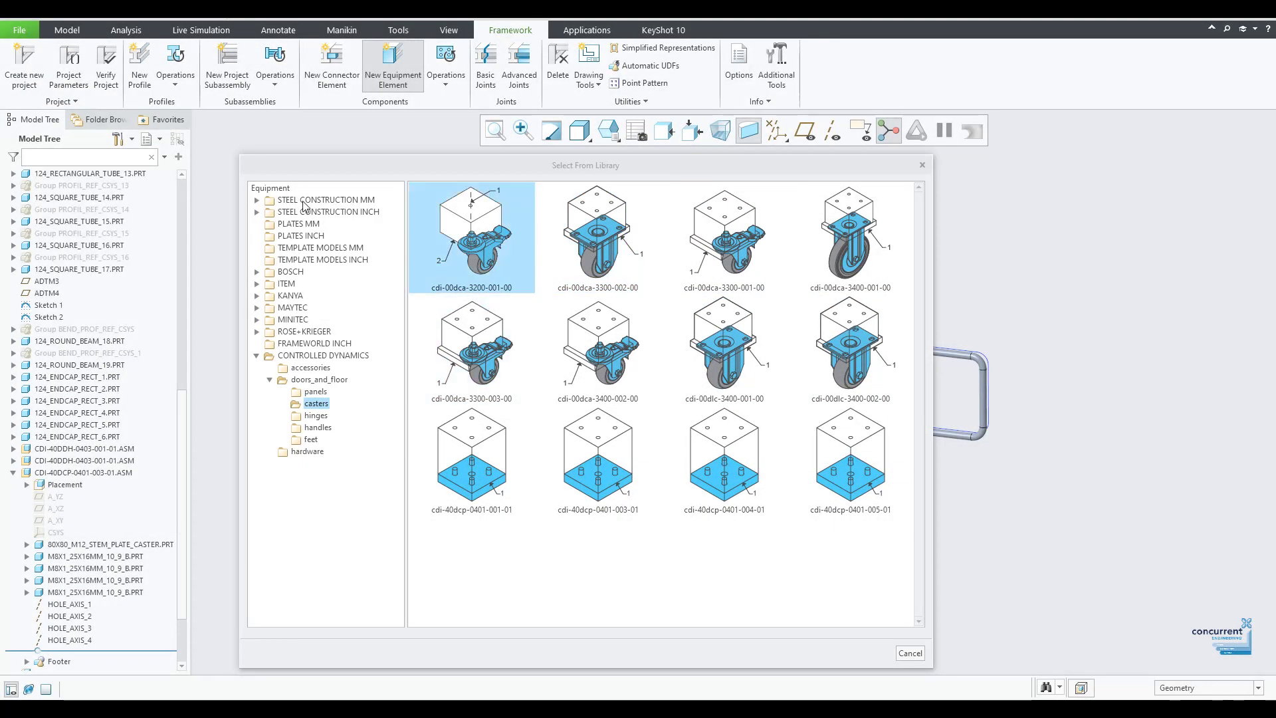
Step: Browse the stairs, rails, ladders and beam end plates in the STEEL CONSTRUCTION MM equipment library
click(258, 201)
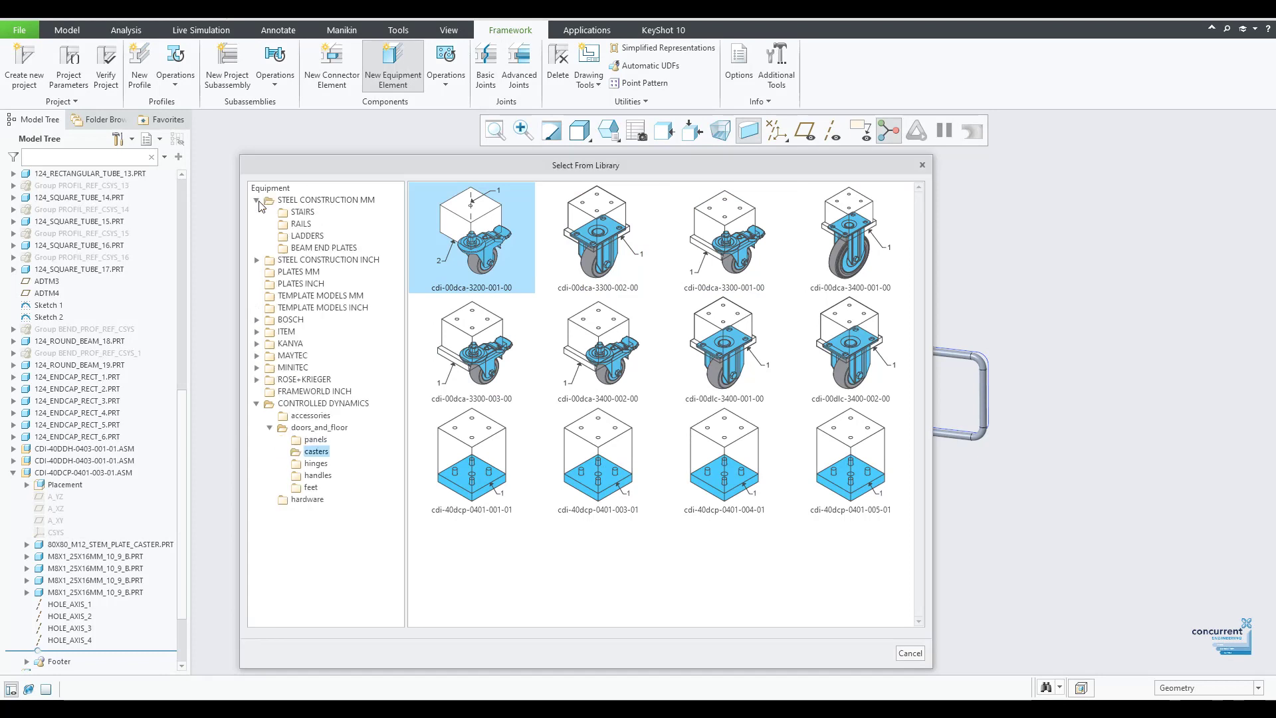
click(317, 198)
double_click(458, 244)
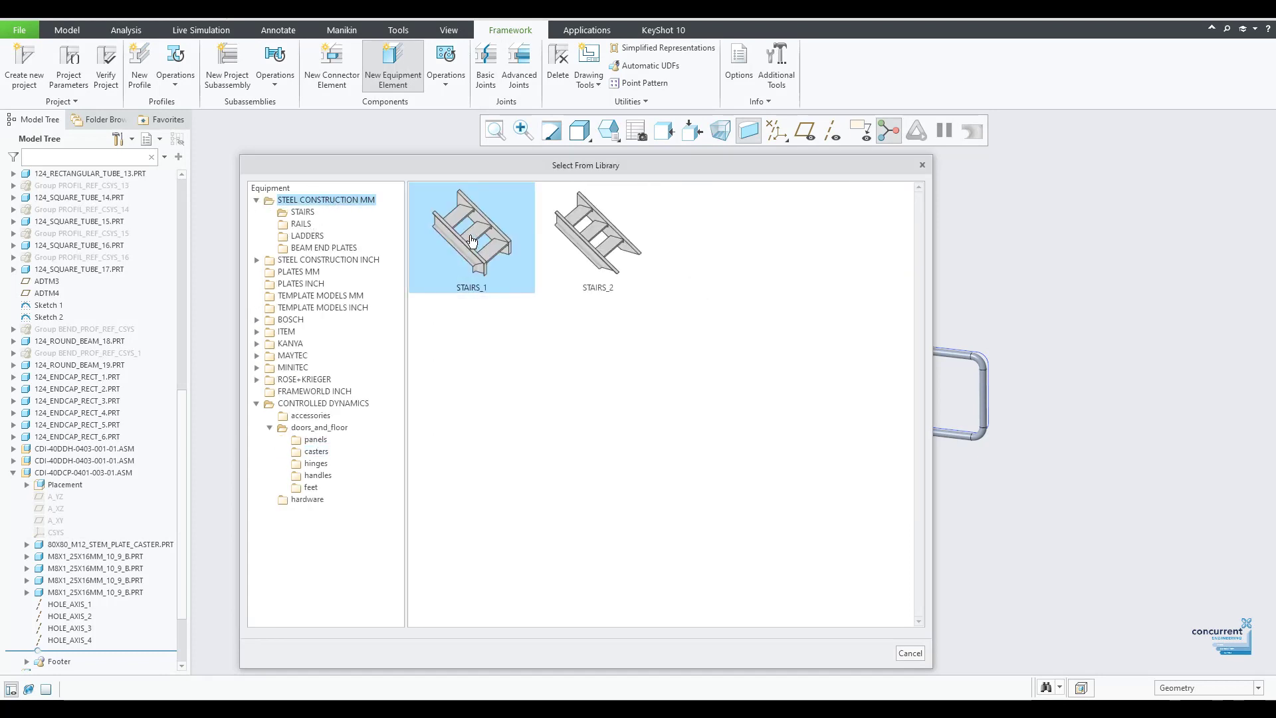
click(293, 224)
click(319, 238)
click(353, 250)
click(318, 238)
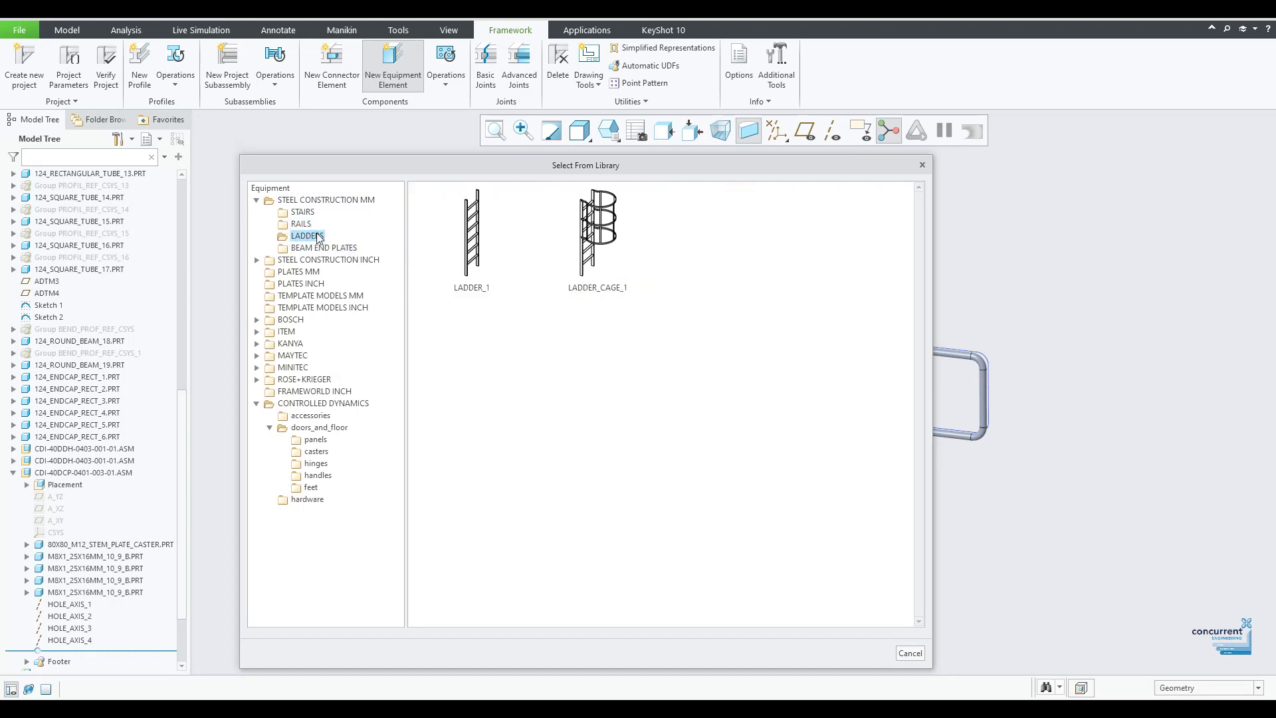
click(469, 266)
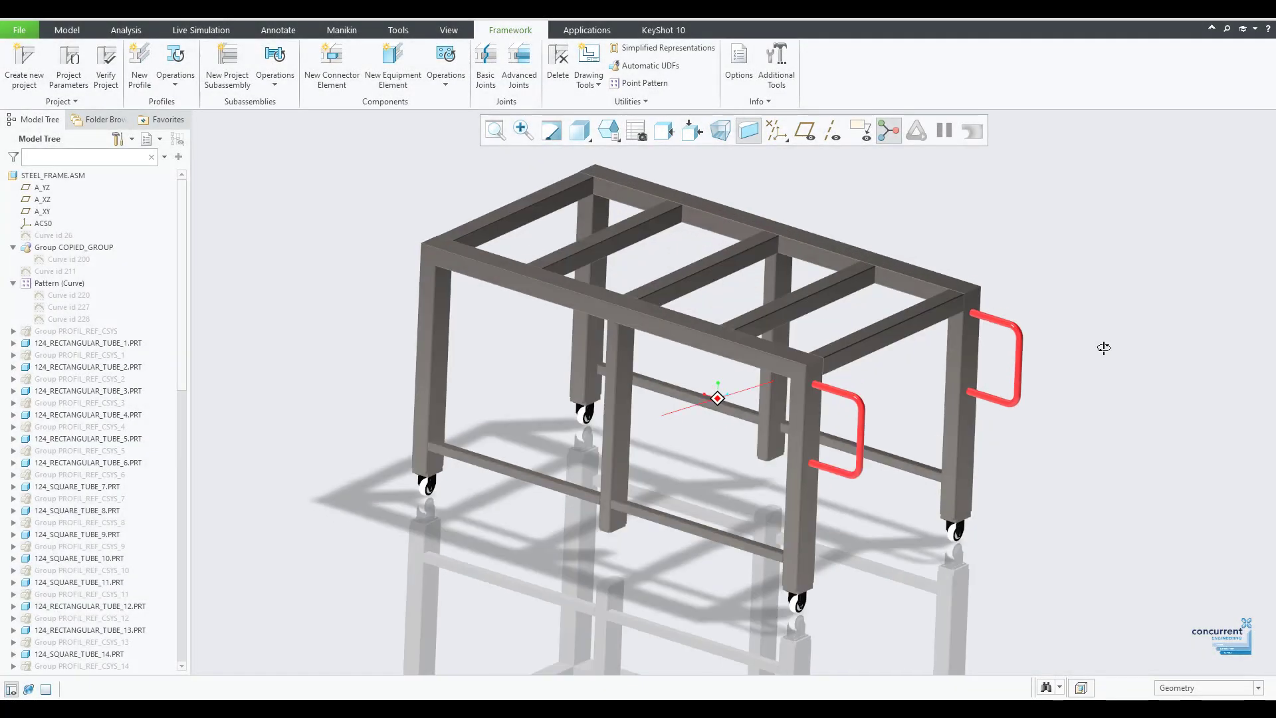
Step: Set up a new equipment element using panel 00dpa-1404-001-00 with the AFX default material
middle_drag(1103, 347, 1099, 194)
click(372, 67)
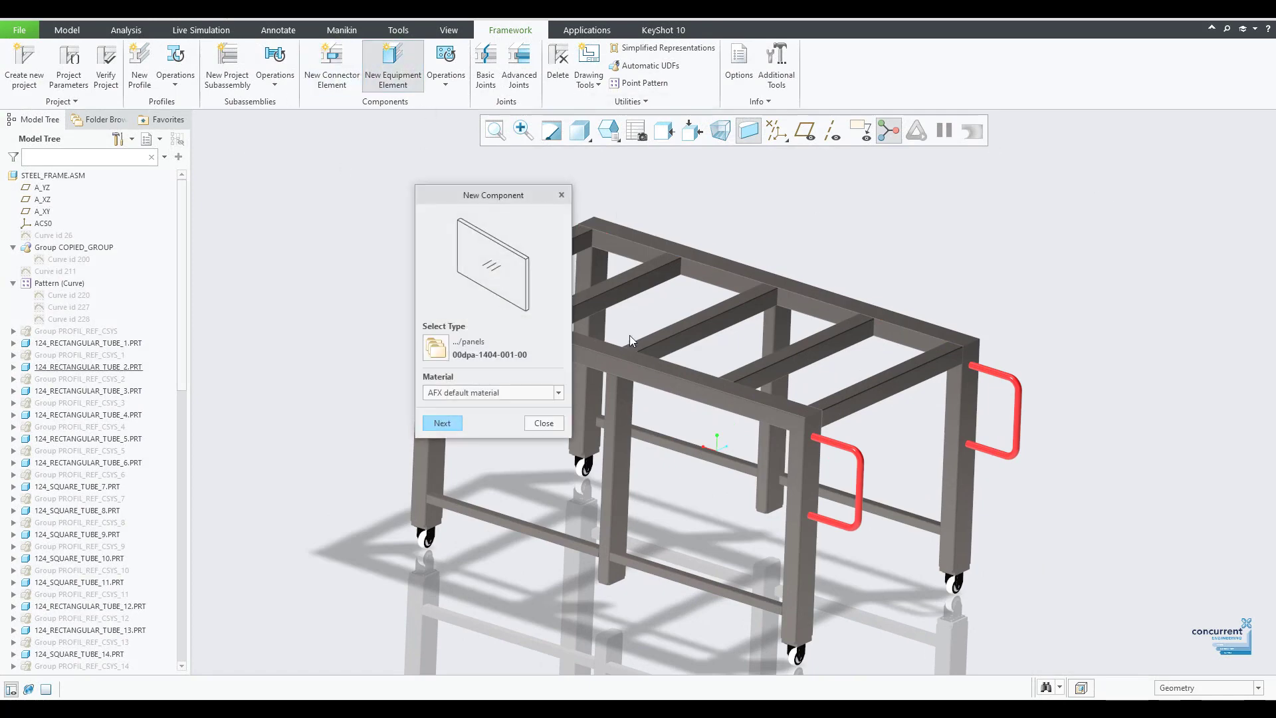
click(443, 423)
scroll(715, 252, down, 2)
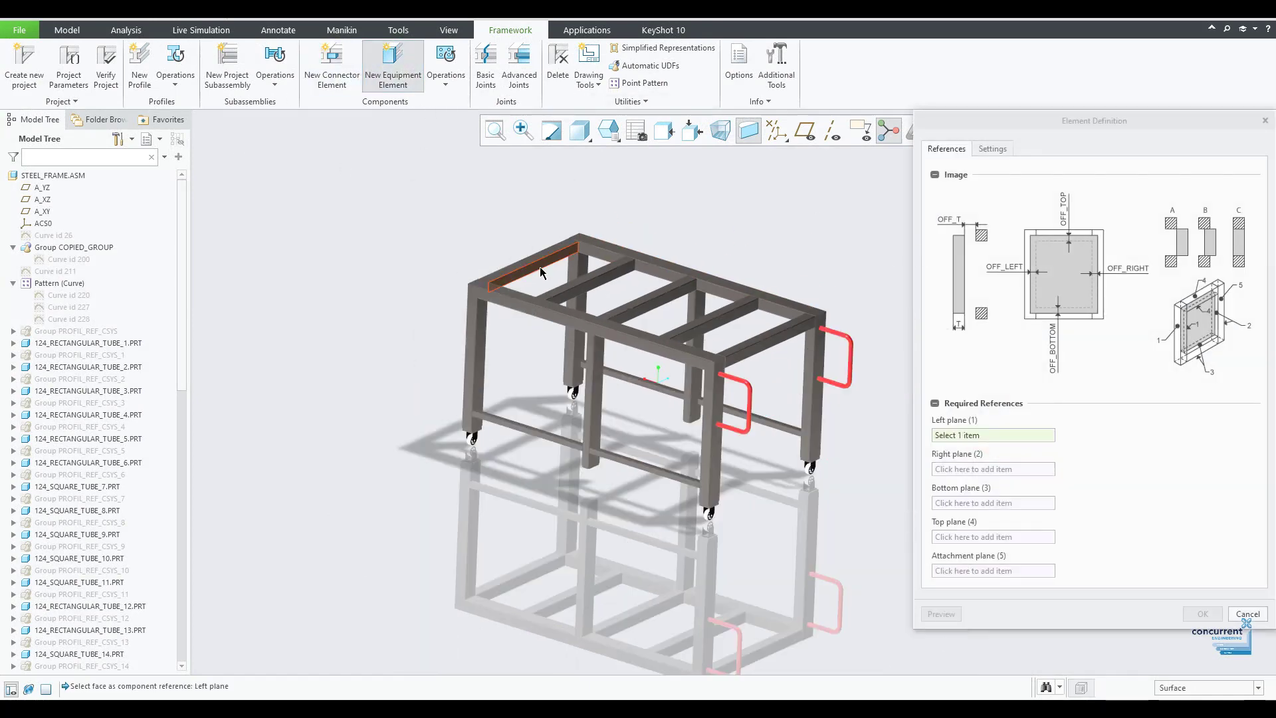
Step: Place the panel across the top of the frame, picking frame faces as its left, right, bottom, top and attachment planes
scroll(732, 414, up, 5)
click(691, 382)
middle_drag(691, 382, 794, 269)
click(794, 269)
click(608, 364)
middle_drag(608, 365, 790, 274)
click(848, 278)
click(791, 273)
click(813, 438)
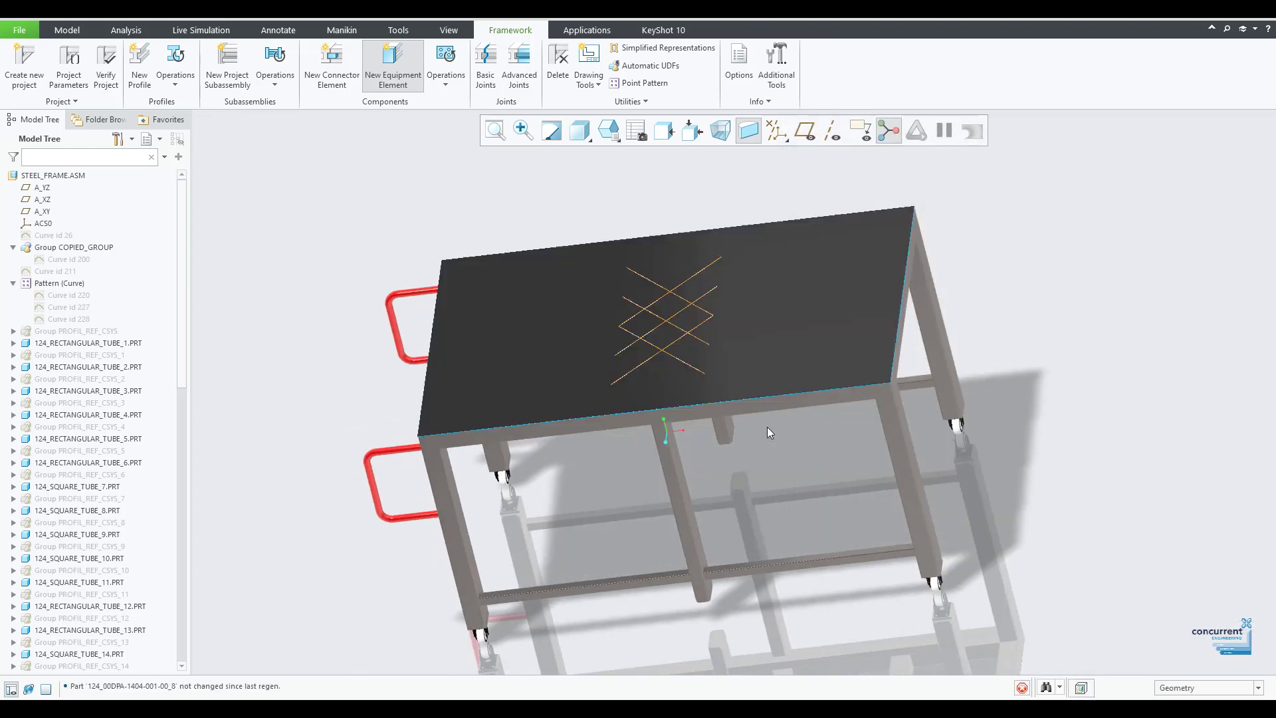
click(1202, 438)
click(543, 424)
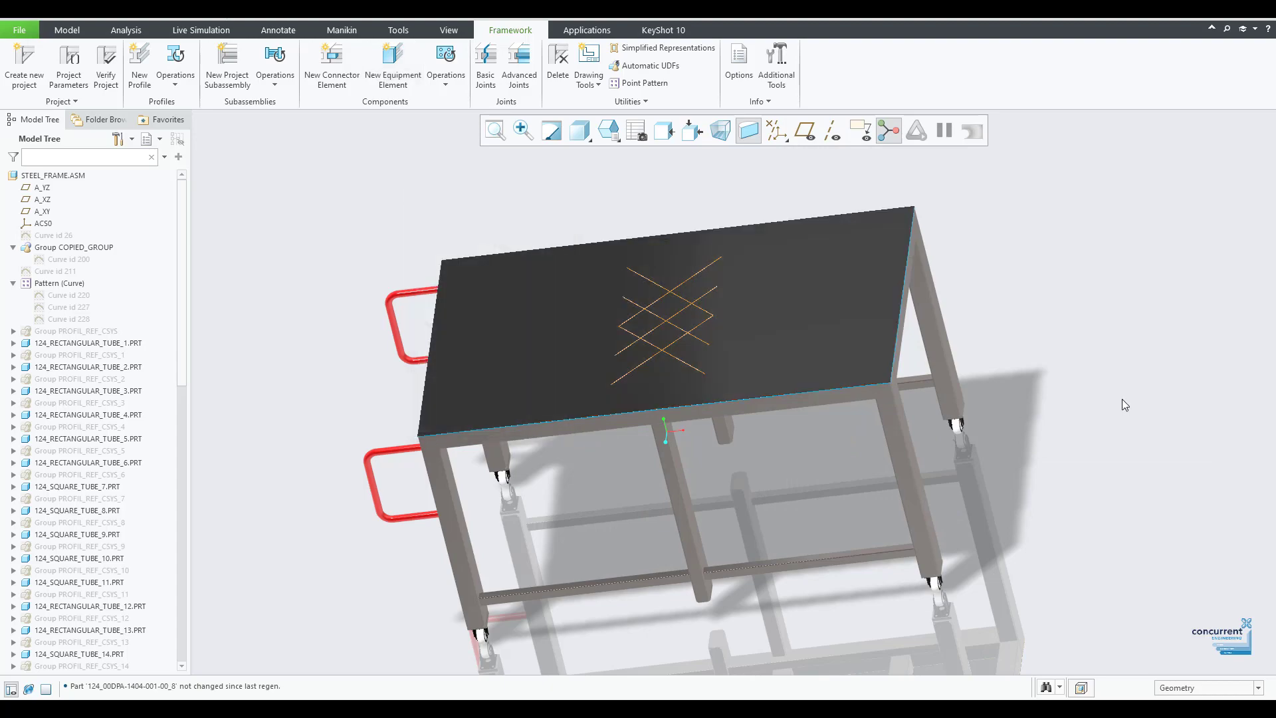
mouse_move(1180, 376)
middle_down()
mouse_move(1114, 361)
mouse_move(1179, 402)
middle_up()
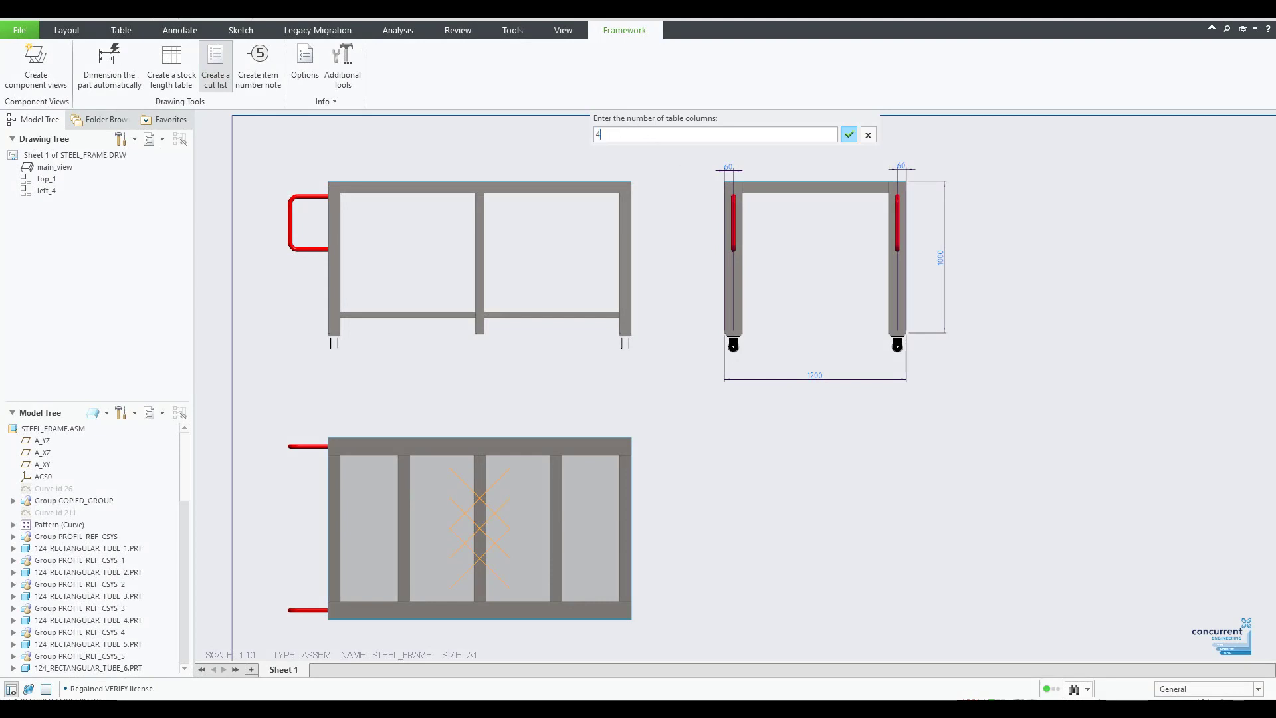
Step: Create a cut list with 4 table columns below the side view, with a separate table for each section size
key(Return)
click(755, 459)
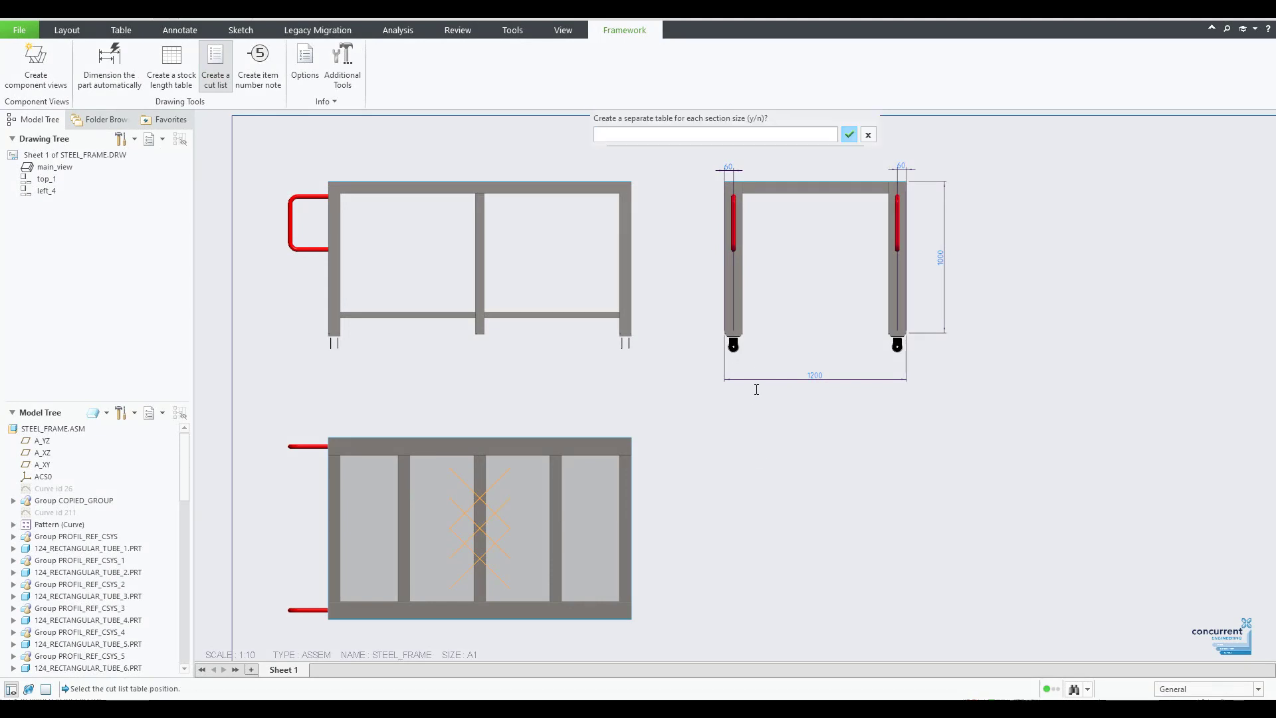
key(Return)
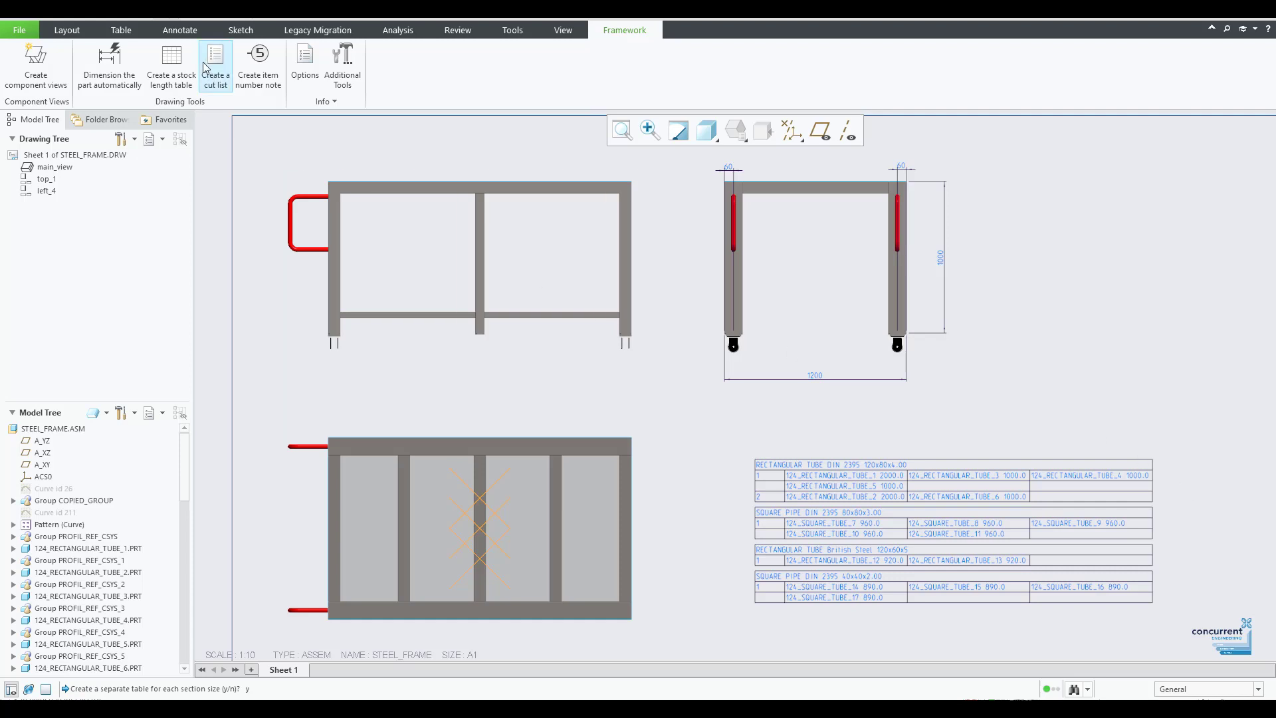
Step: Place a stock length table on the sheet beside the side view, above the cut list
click(181, 62)
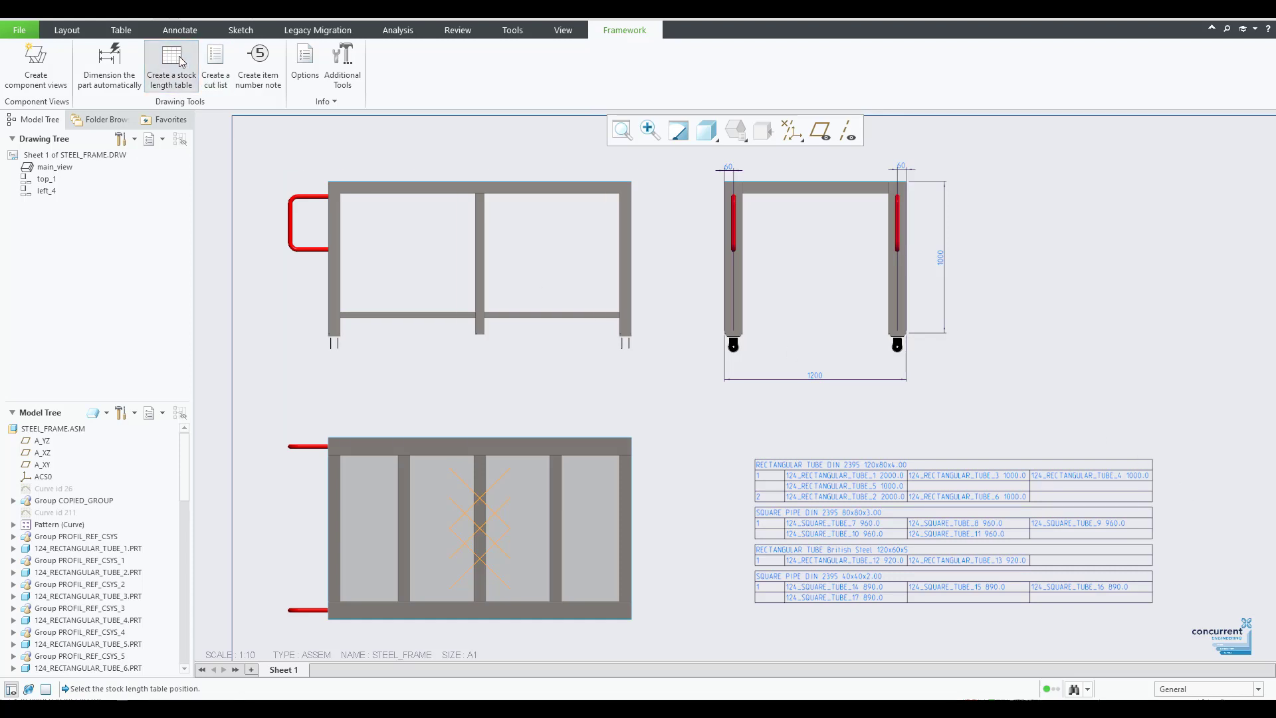
click(1043, 264)
click(1139, 376)
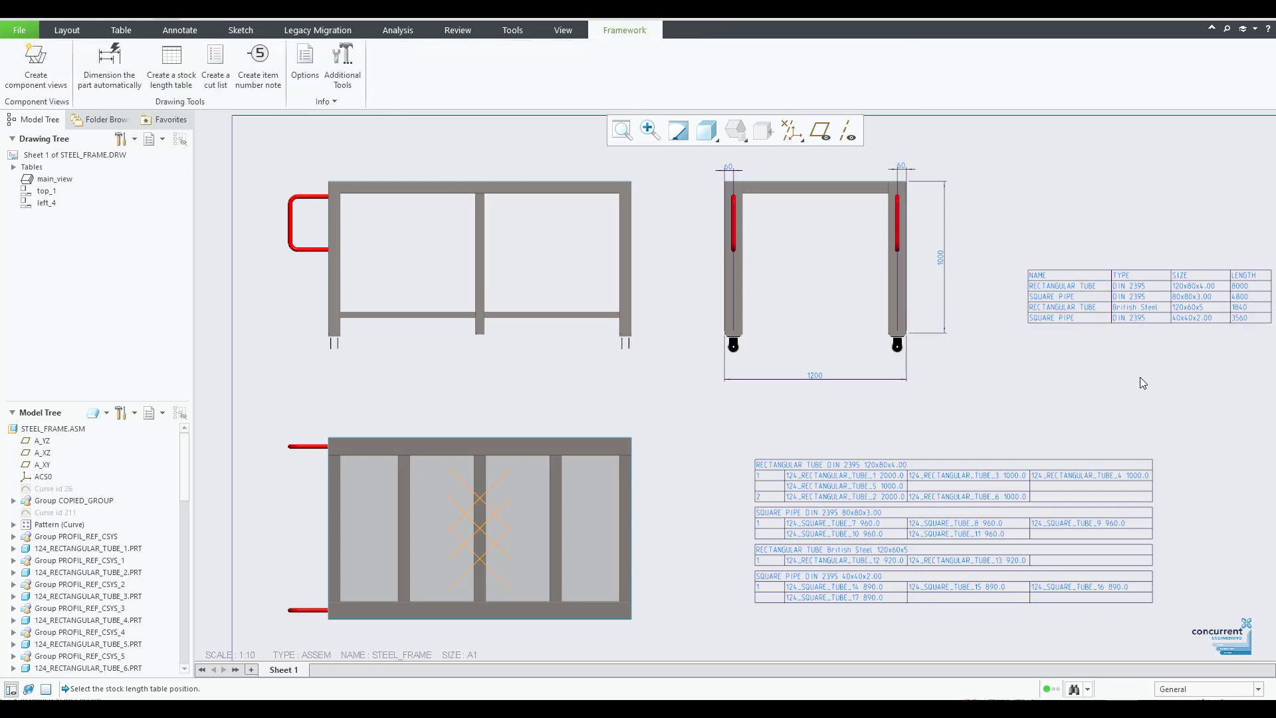
Step: Review the general and expert Advanced Framework options, including EQUIPMENT_COLOR, CREATE_WELD_GROUP_BULK_ITEM and PROFILES_COLOR
click(315, 63)
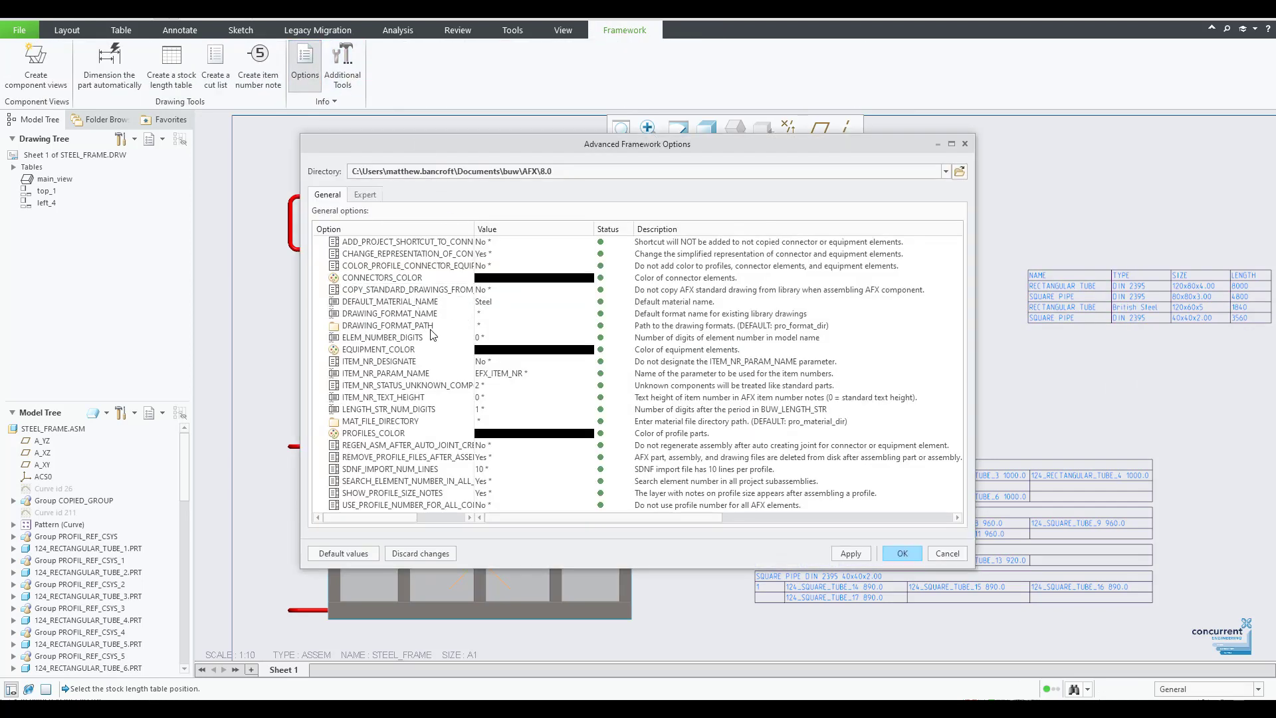
click(402, 350)
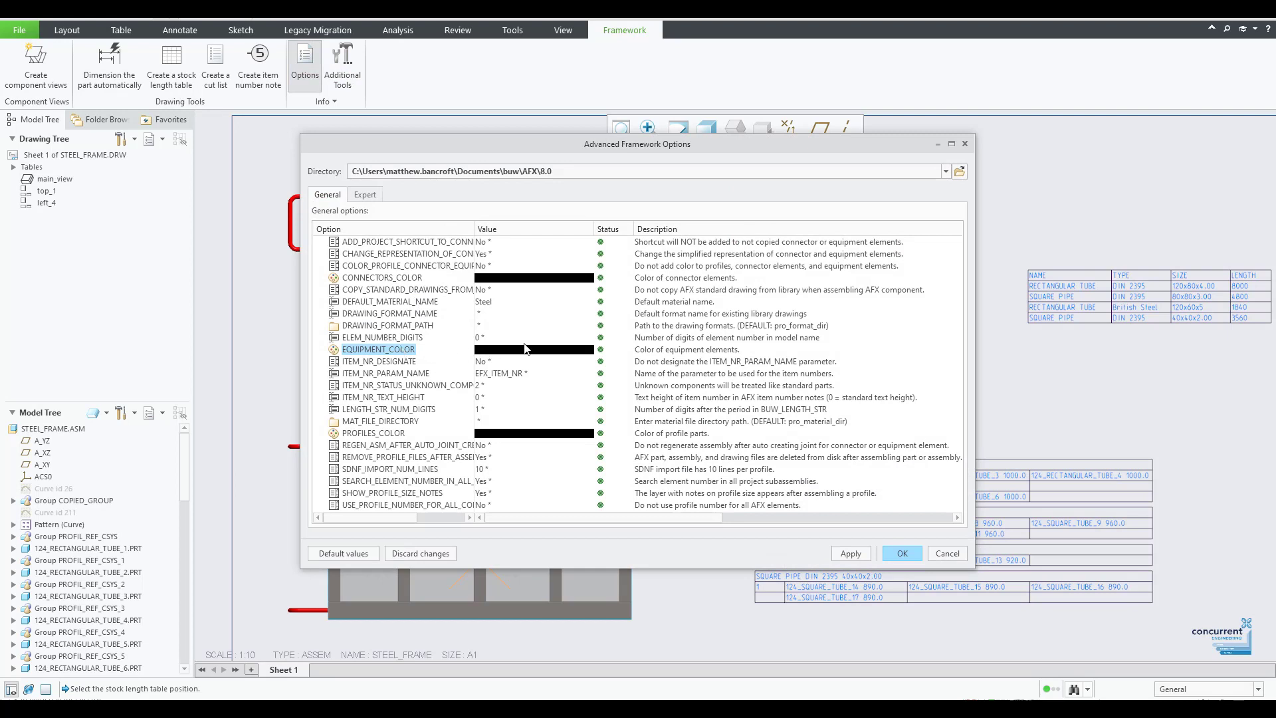
scroll(408, 439, right, 2)
scroll(410, 438, left, 2)
click(374, 197)
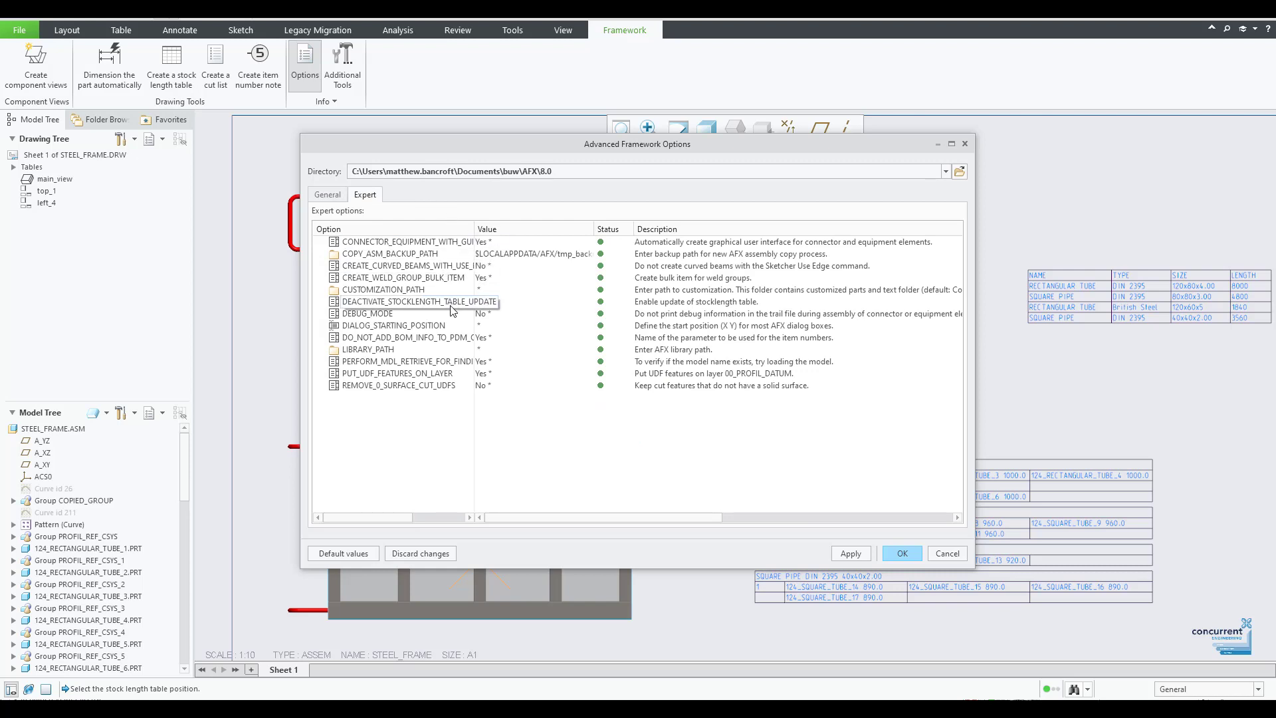
click(444, 278)
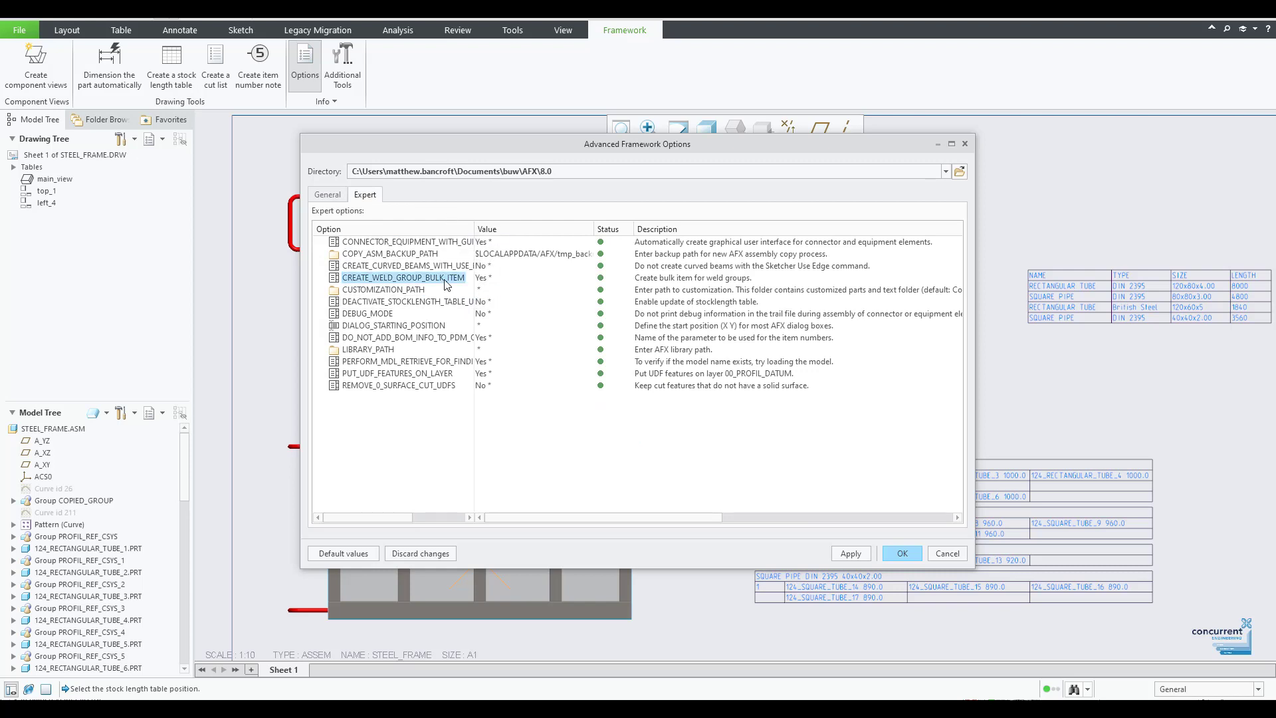
click(337, 199)
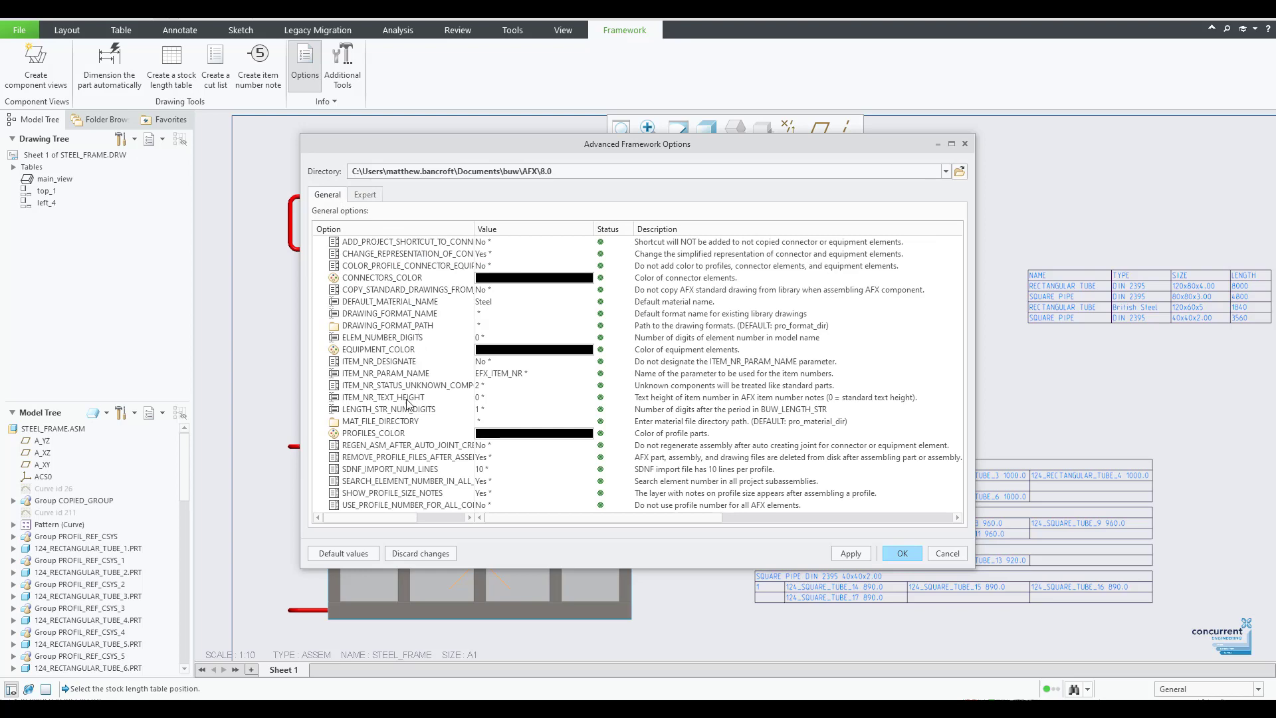
click(400, 434)
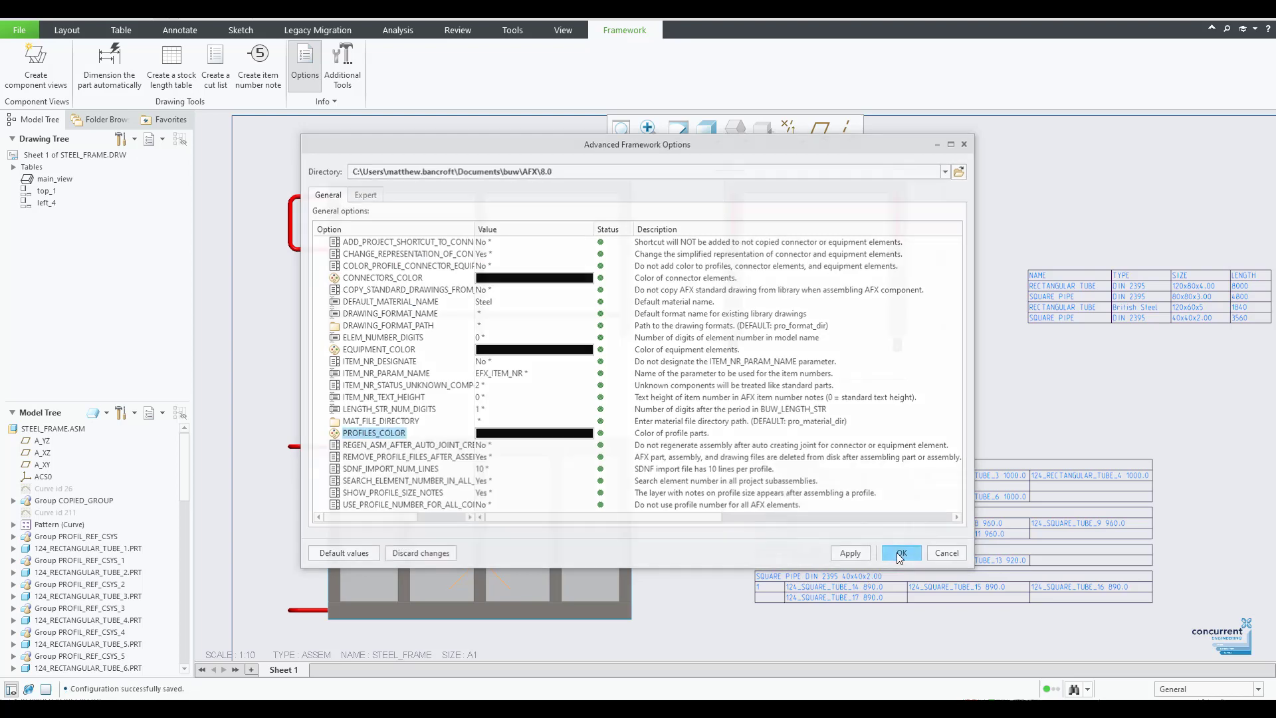
click(897, 552)
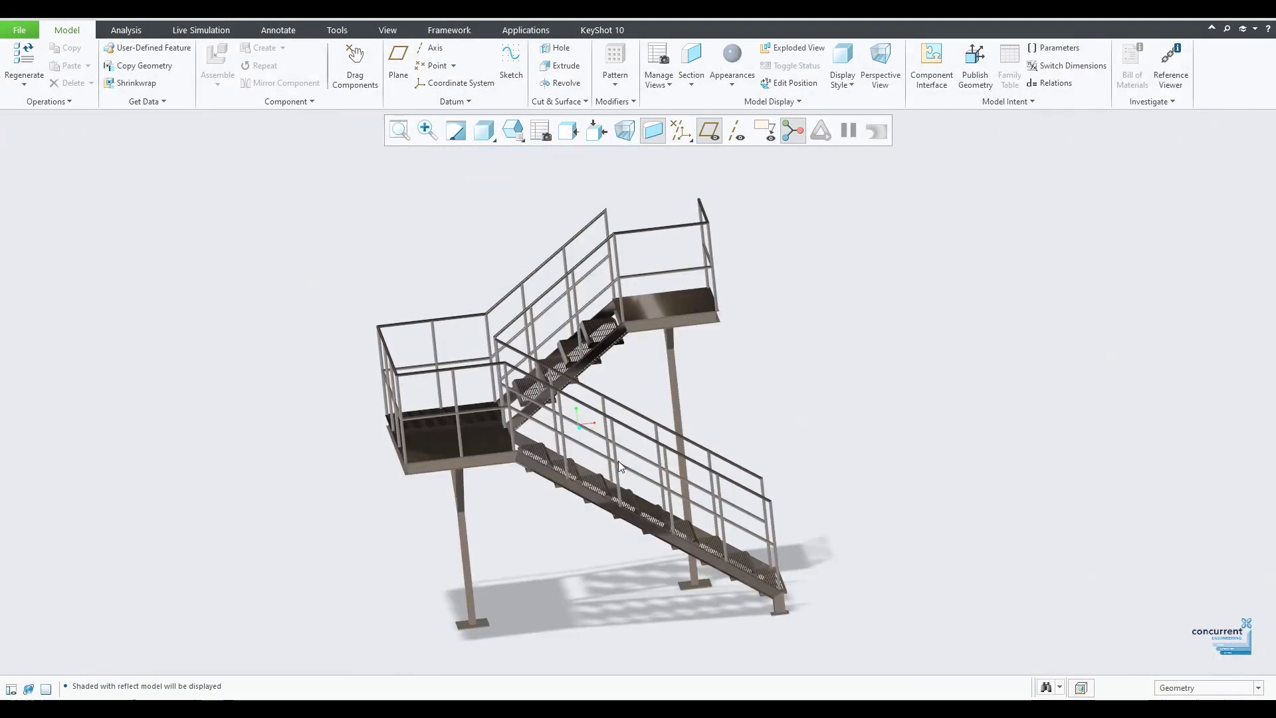
Step: Examine the staircase assembly from several sides and orient the view normal to the side face of the lower landing's beam
middle_drag(596, 477, 458, 492)
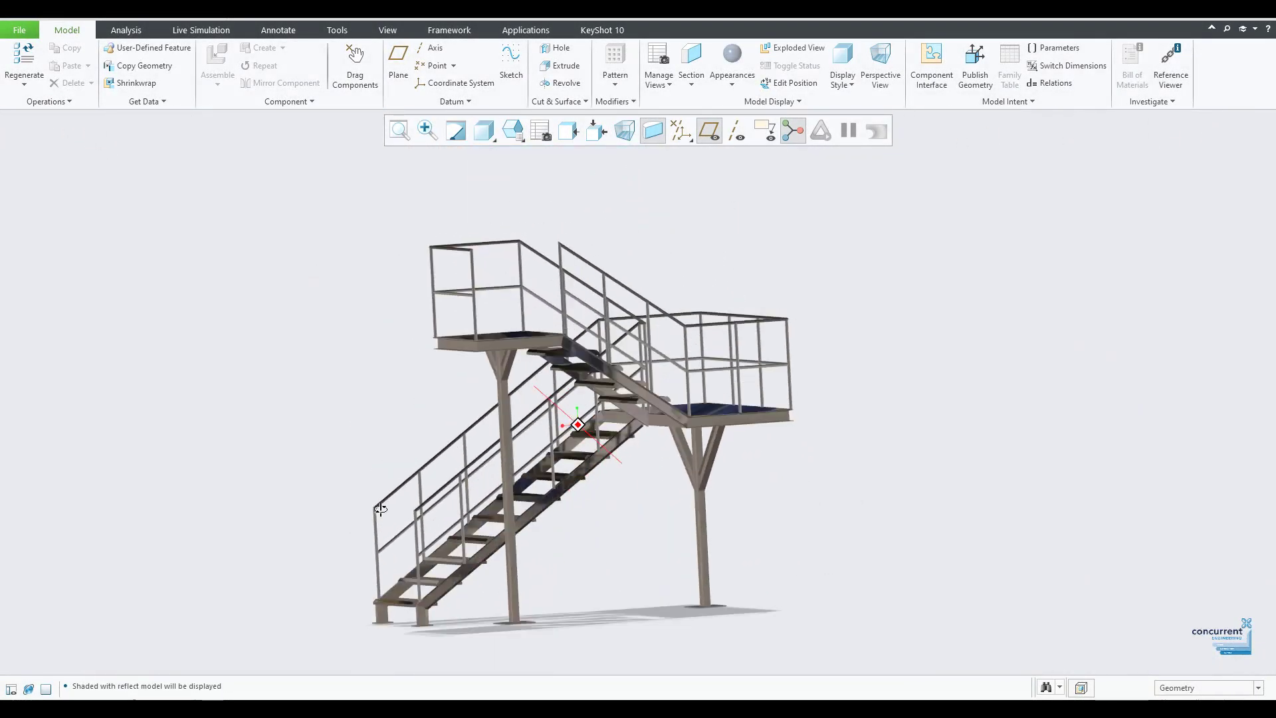
click(541, 201)
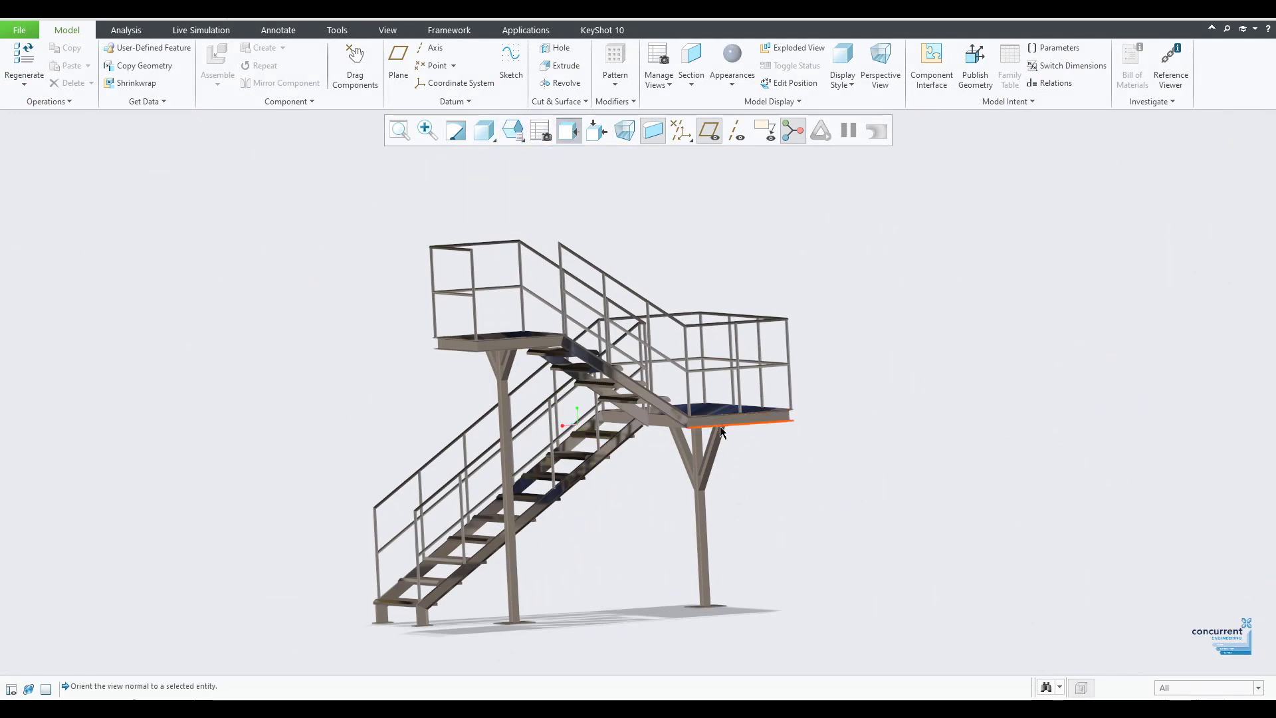
click(614, 257)
key(ctrl+d)
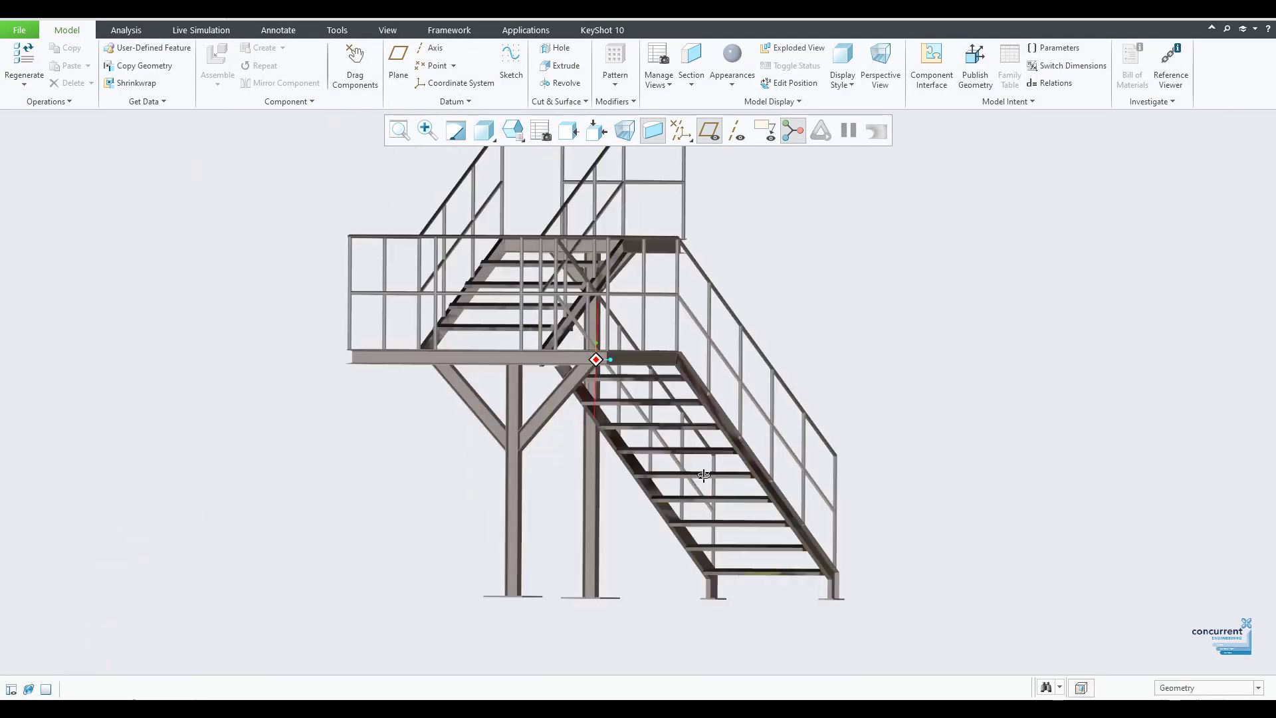
click(542, 202)
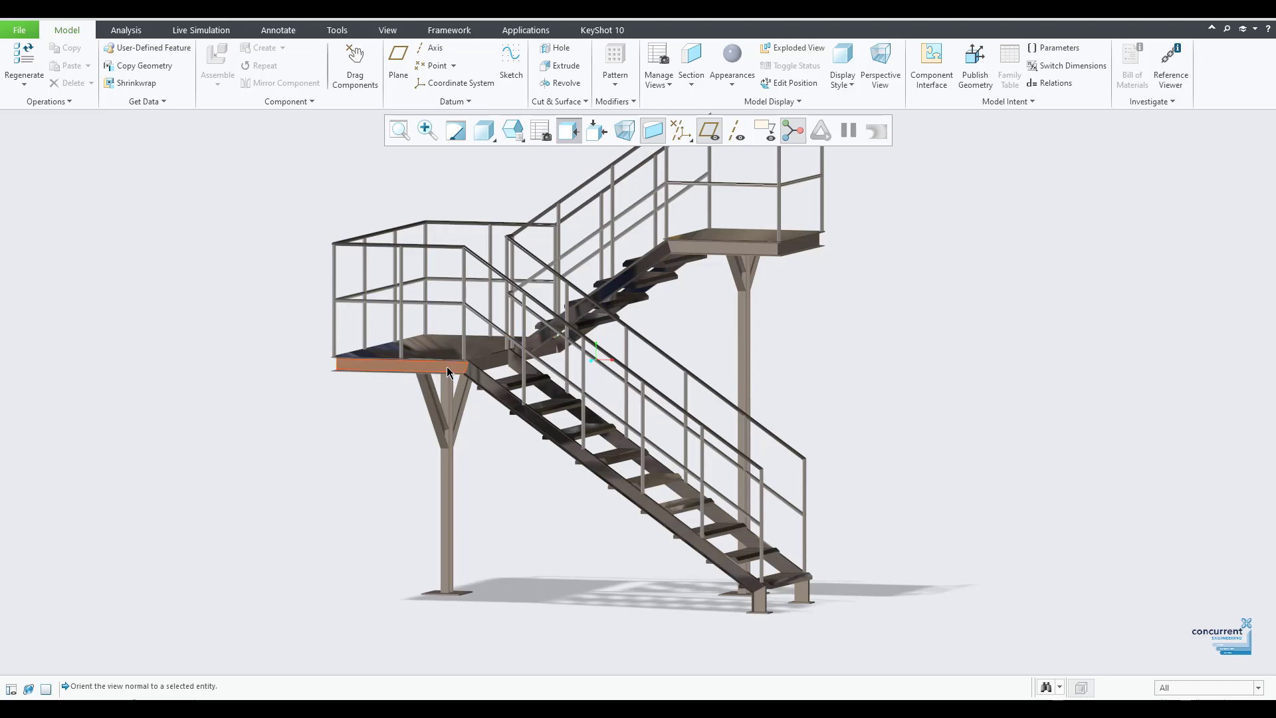
click(454, 367)
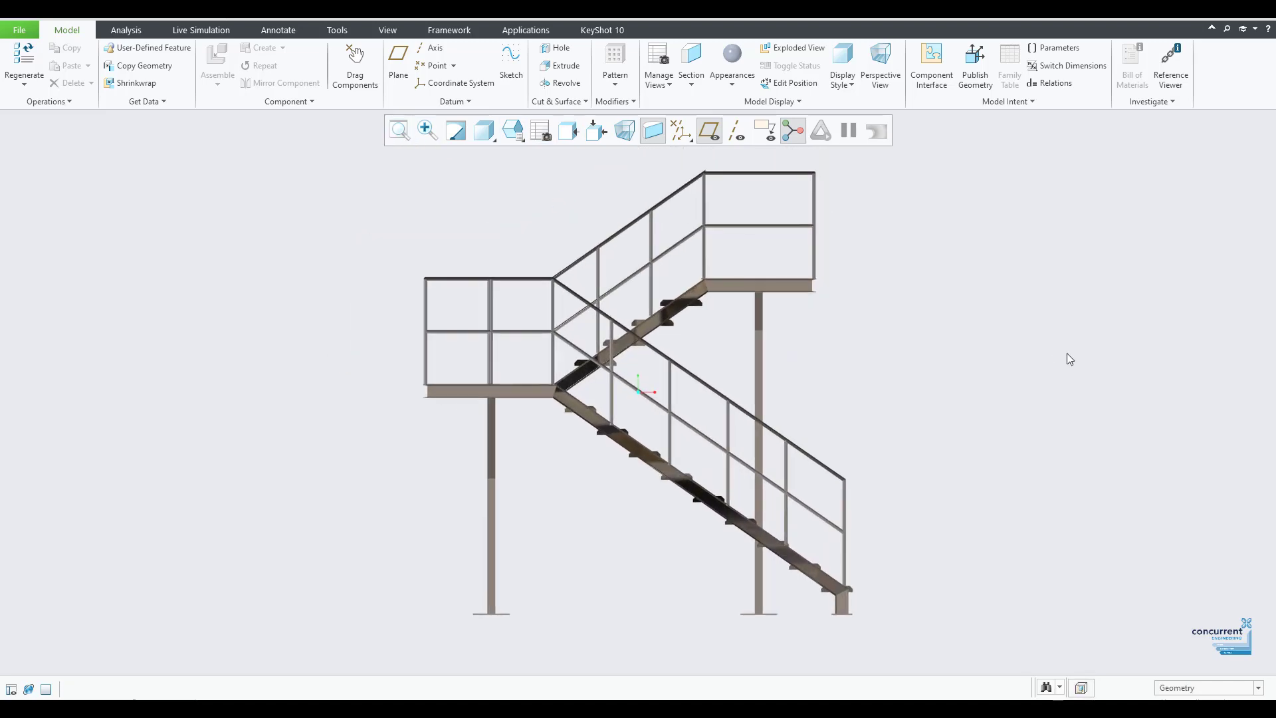